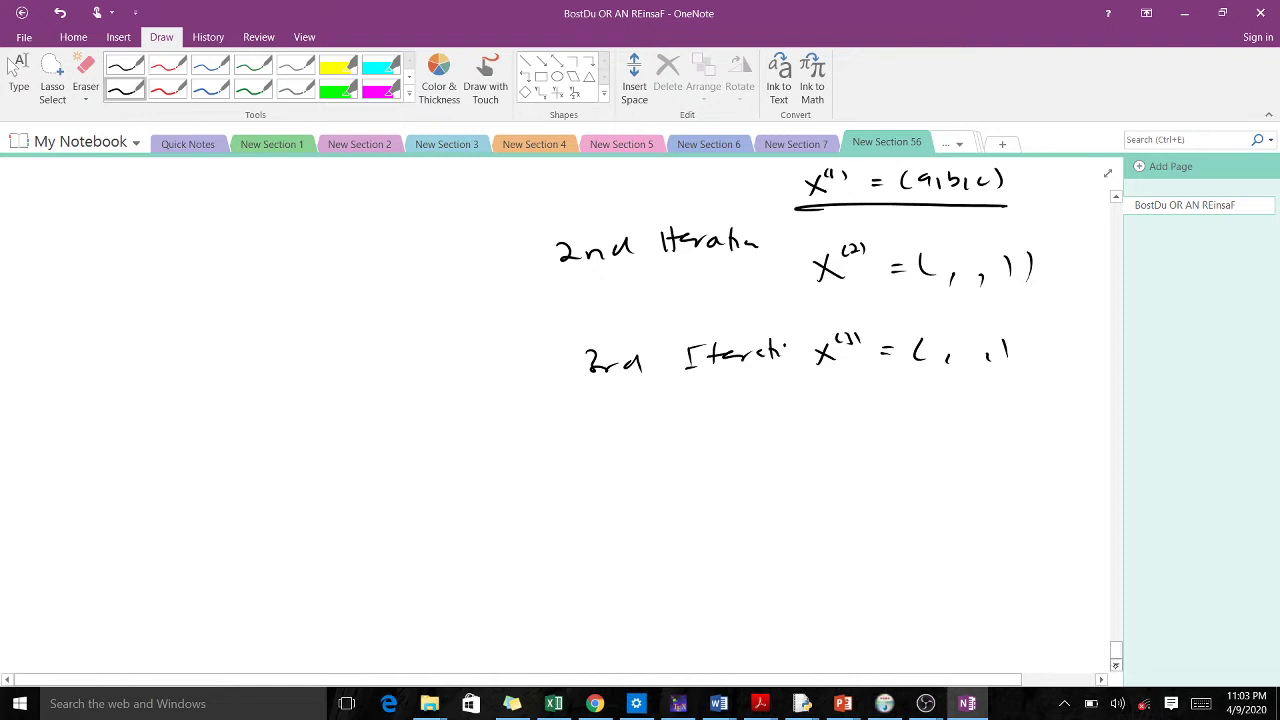
Scroll down past the empty X(2) and X(3) iteration triples to free writing space.
scroll(1120, 598, "down", 3)
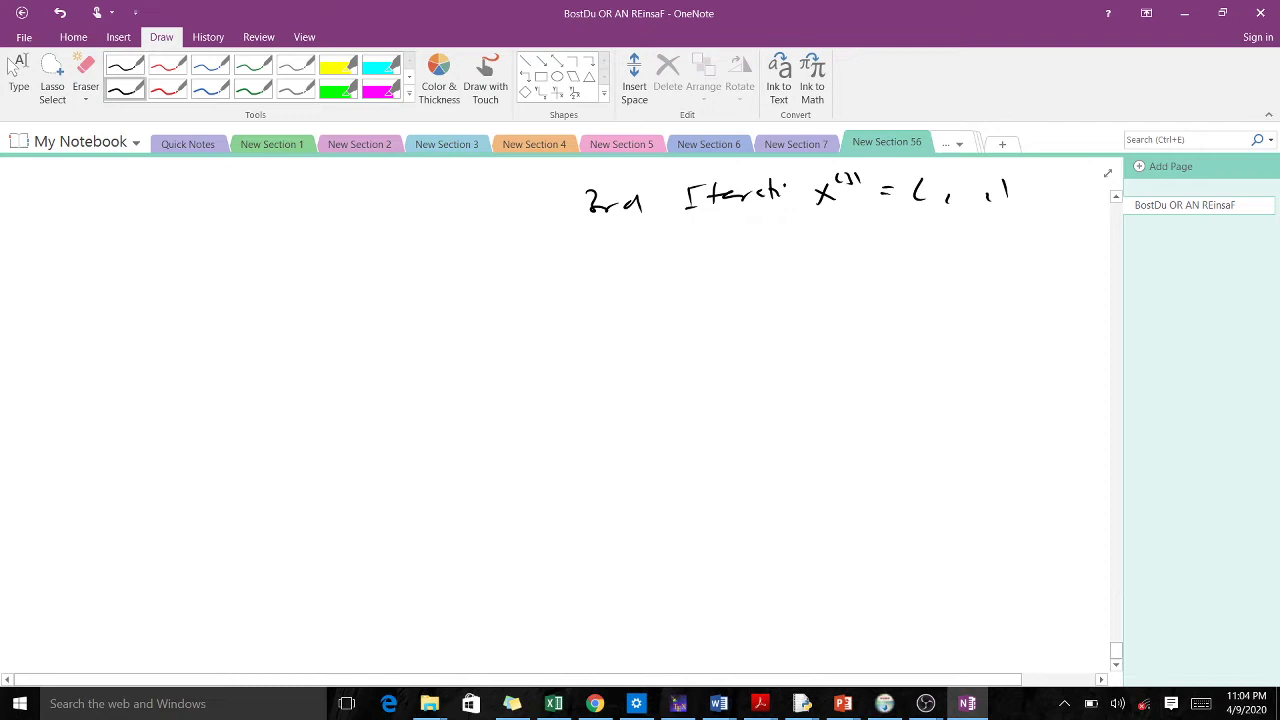
Handwrite x₁ = 1/3[1 + x₂ − x₃].
mouse_move(384, 411)
left_mouse_down()
mouse_move(370, 439)
mouse_move(406, 442)
mouse_move(447, 420)
left_mouse_up()
left_click_drag(434, 428, 447, 427)
mouse_move(492, 406)
left_mouse_down()
mouse_move(511, 434)
mouse_move(498, 467)
left_mouse_up()
left_click_drag(541, 395, 539, 428)
mouse_move(540, 428)
left_mouse_down()
mouse_move(562, 426)
mouse_move(562, 390)
mouse_move(583, 421)
mouse_move(622, 412)
left_mouse_up()
mouse_move(616, 406)
left_mouse_down()
mouse_move(616, 424)
mouse_move(677, 415)
left_mouse_up()
mouse_move(676, 390)
left_mouse_down()
mouse_move(659, 416)
mouse_move(777, 414)
left_mouse_up()
mouse_move(776, 390)
left_mouse_down()
mouse_move(760, 414)
mouse_move(791, 422)
mouse_move(838, 406)
mouse_move(826, 420)
left_mouse_up()
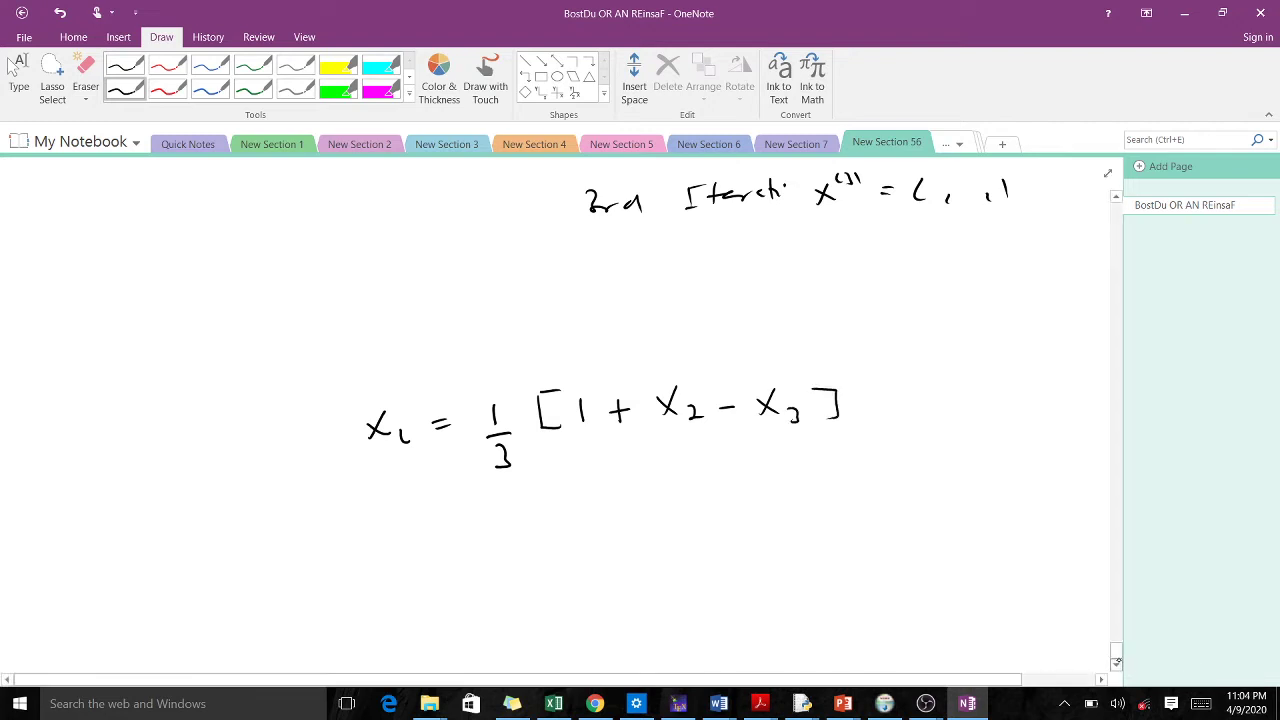
Below it, handwrite x₂ = 1/6[0 − 3x₁ − 2x₃].
scroll(495, 519, "down", 3)
mouse_move(395, 406)
left_mouse_down()
mouse_move(374, 434)
mouse_move(397, 435)
left_mouse_up()
left_click_drag(400, 422, 421, 435)
left_click_drag(432, 418, 451, 425)
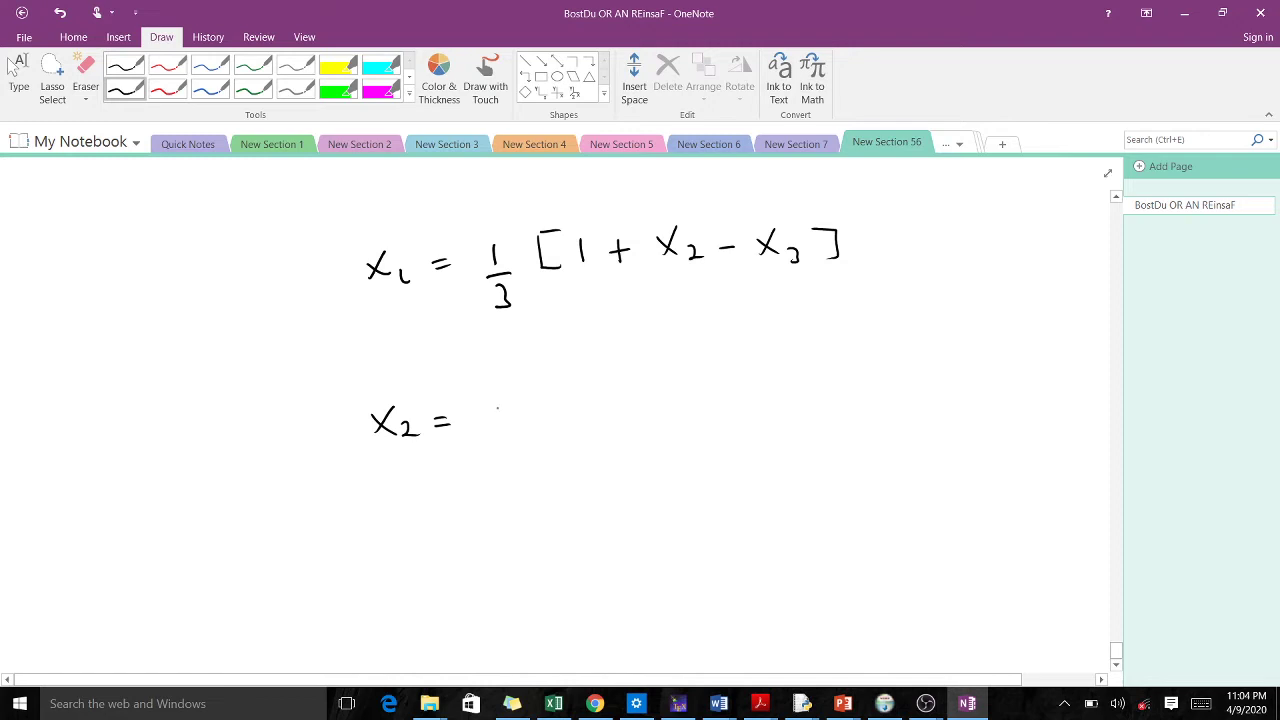
left_click_drag(502, 395, 503, 421)
mouse_move(487, 430)
left_mouse_down()
mouse_move(523, 429)
mouse_move(505, 472)
left_mouse_up()
mouse_move(546, 393)
left_mouse_down()
mouse_move(564, 428)
mouse_move(562, 389)
left_mouse_up()
mouse_move(578, 400)
left_mouse_down()
mouse_move(590, 402)
mouse_move(579, 399)
left_mouse_up()
left_click_drag(616, 409, 705, 415)
mouse_move(704, 400)
left_mouse_down()
mouse_move(689, 418)
mouse_move(769, 404)
mouse_move(824, 421)
left_mouse_up()
mouse_move(824, 400)
left_mouse_down()
mouse_move(806, 421)
mouse_move(846, 421)
mouse_move(838, 429)
left_mouse_up()
mouse_move(854, 396)
left_mouse_down()
mouse_move(872, 395)
mouse_move(867, 429)
left_mouse_up()
Handwrite x₃ = 1/7[4 − 3x₁ − 3x₂] beneath the x₂ formula.
mouse_move(400, 547)
left_mouse_down()
mouse_move(385, 572)
mouse_move(404, 570)
left_mouse_up()
left_click_drag(414, 555, 421, 571)
left_click_drag(446, 553, 461, 563)
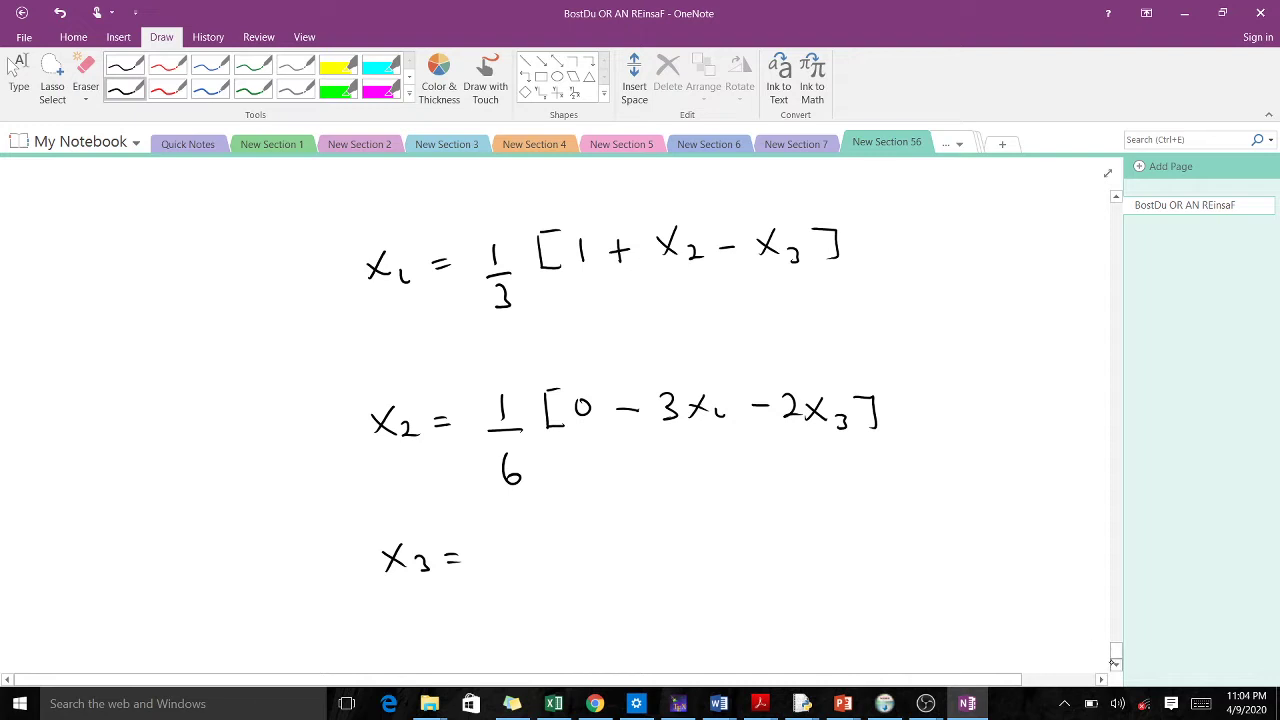
scroll(1021, 622, "down", 3)
mouse_move(490, 382)
left_mouse_down()
mouse_move(508, 426)
mouse_move(494, 472)
left_mouse_up()
left_click_drag(492, 460, 516, 458)
mouse_move(538, 376)
left_mouse_down()
mouse_move(556, 412)
mouse_move(554, 371)
left_mouse_up()
mouse_move(567, 379)
left_mouse_down()
mouse_move(564, 397)
mouse_move(581, 396)
left_mouse_up()
mouse_move(575, 385)
left_mouse_down()
mouse_move(576, 412)
mouse_move(636, 397)
left_mouse_up()
mouse_move(645, 388)
left_mouse_down()
mouse_move(658, 398)
mouse_move(649, 411)
left_mouse_up()
left_click_drag(676, 391, 674, 413)
left_click_drag(690, 410, 801, 414)
mouse_move(801, 394)
left_mouse_down()
mouse_move(790, 414)
mouse_move(826, 418)
mouse_move(853, 388)
left_mouse_up()
left_click_drag(853, 388, 850, 417)
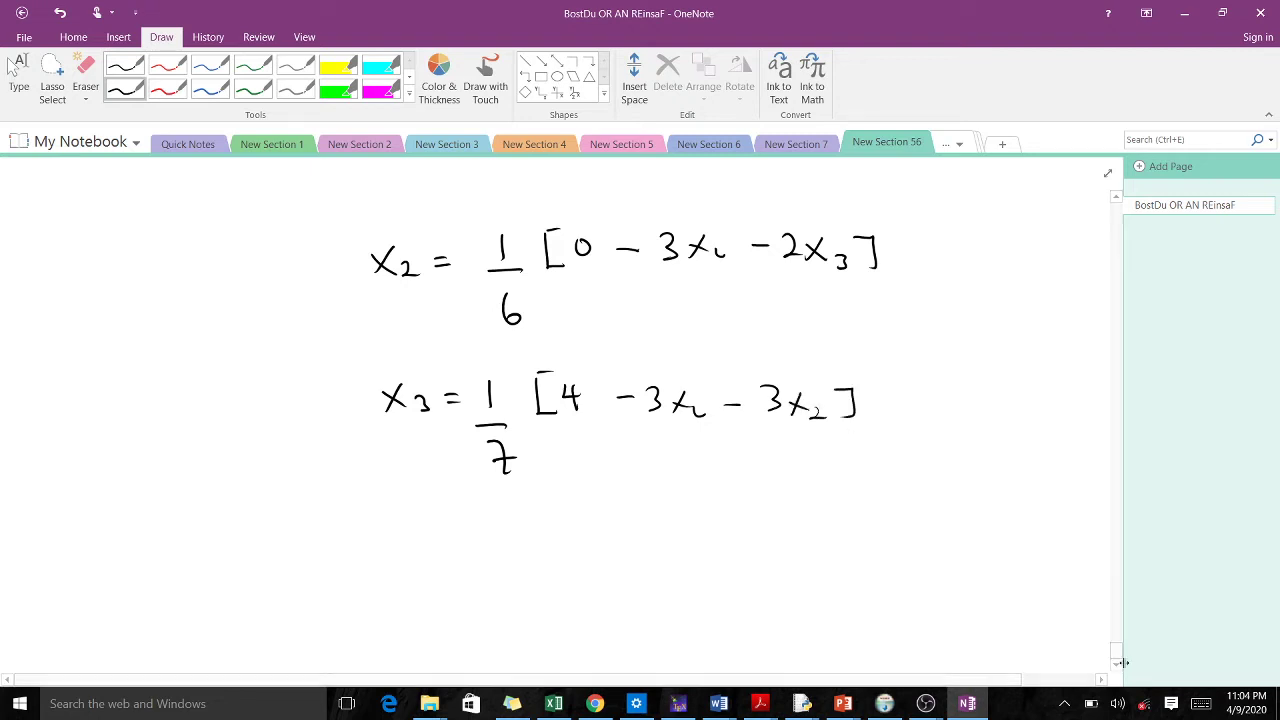
scroll(1035, 598, "down", 3)
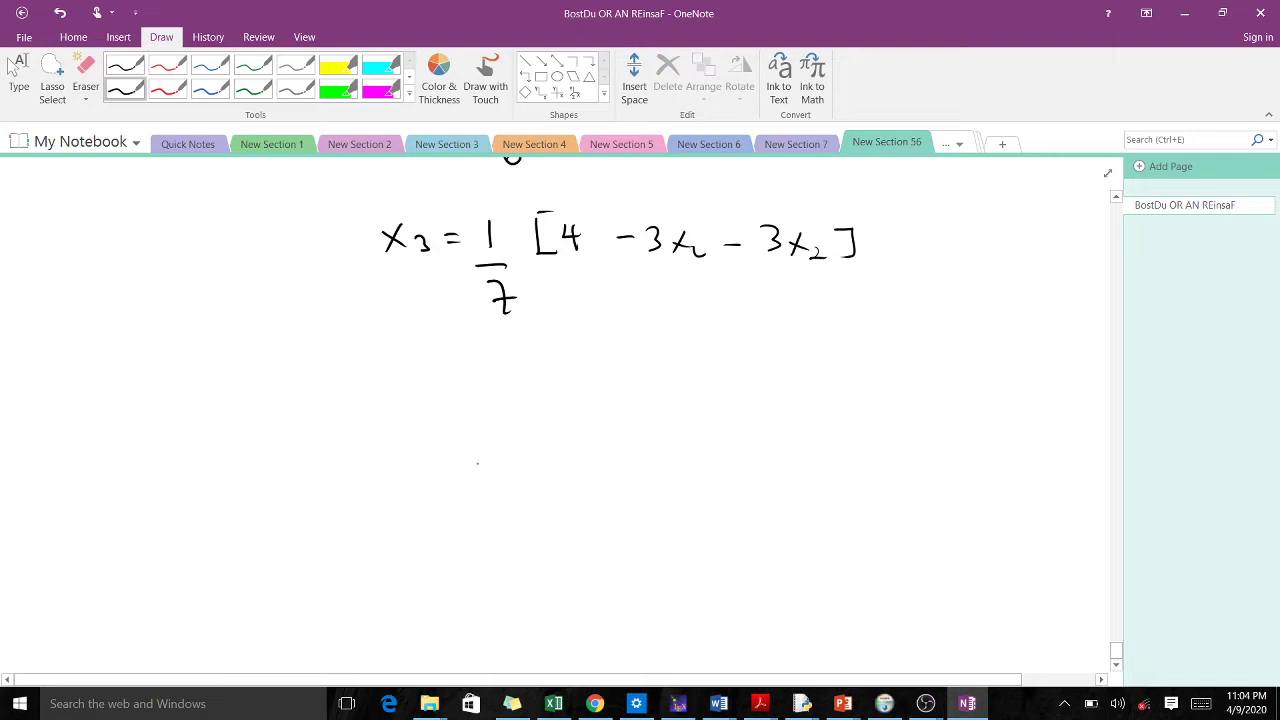
Write the heading '1st Iteration'.
mouse_move(456, 416)
left_mouse_down()
mouse_move(457, 446)
mouse_move(471, 444)
left_mouse_up()
mouse_move(492, 420)
left_mouse_down()
mouse_move(495, 446)
mouse_move(510, 428)
mouse_move(552, 443)
left_mouse_up()
left_click_drag(543, 442, 568, 442)
mouse_move(574, 428)
left_mouse_down()
mouse_move(604, 437)
mouse_move(638, 434)
left_mouse_up()
mouse_move(643, 410)
left_mouse_down()
mouse_move(645, 438)
mouse_move(695, 434)
left_mouse_up()
Write X⁽⁰⁾ = (0,0,0) and label the three zeros x₁, x₂, x₃.
mouse_move(786, 418)
left_mouse_down()
mouse_move(771, 442)
mouse_move(798, 440)
mouse_move(812, 408)
left_mouse_up()
left_click_drag(817, 405, 887, 438)
left_click_drag(916, 422, 936, 442)
left_click_drag(955, 424, 957, 424)
mouse_move(976, 430)
left_mouse_down()
mouse_move(973, 444)
mouse_move(1000, 427)
left_mouse_up()
left_click_drag(1020, 419, 1025, 433)
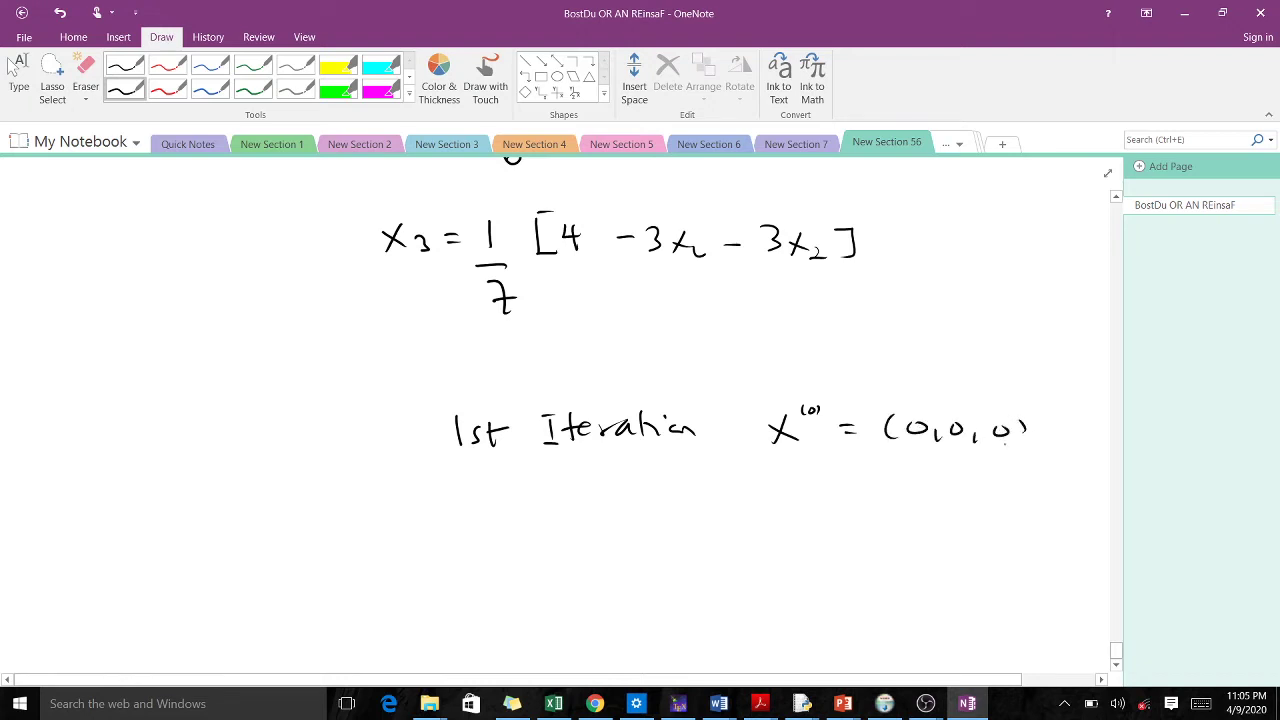
left_click_drag(914, 458, 904, 473)
left_click_drag(901, 465, 950, 474)
left_click_drag(944, 466, 996, 476)
left_click_drag(994, 466, 1026, 476)
Start the first-iteration line with x₁⁽¹⁾ =.
scroll(1104, 632, "down", 3)
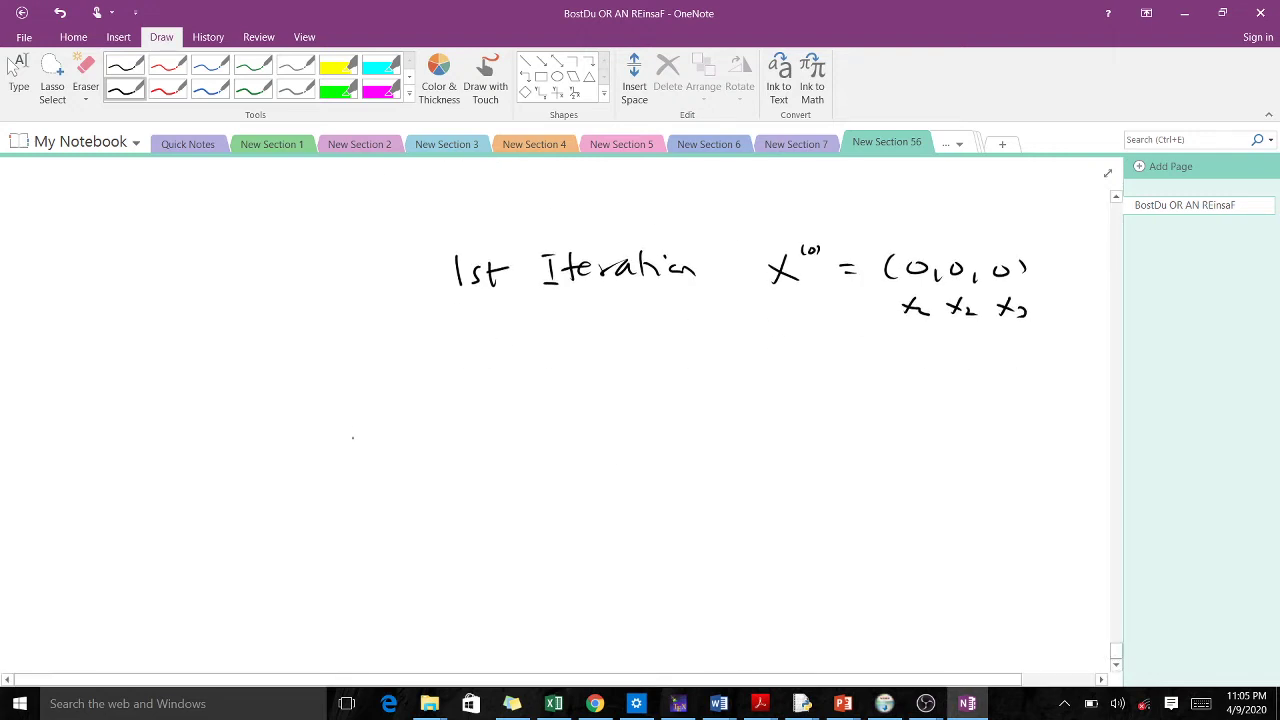
mouse_move(366, 388)
left_mouse_down()
mouse_move(354, 416)
mouse_move(374, 413)
left_mouse_up()
mouse_move(384, 406)
left_mouse_down()
mouse_move(394, 421)
mouse_move(396, 392)
left_mouse_up()
left_click_drag(409, 381, 412, 392)
left_click_drag(416, 380, 463, 405)
left_click(366, 459)
Complete the right side as 1/3[1 + x₂⁽⁰⁾ − x₃⁽⁰⁾].
left_click_drag(511, 381, 525, 414)
left_click_drag(506, 430, 508, 460)
mouse_move(549, 383)
left_mouse_down()
mouse_move(549, 414)
mouse_move(569, 412)
left_mouse_up()
mouse_move(567, 376)
left_mouse_down()
mouse_move(549, 381)
mouse_move(590, 398)
mouse_move(642, 390)
left_mouse_up()
left_click_drag(667, 376, 680, 400)
mouse_move(678, 382)
left_mouse_down()
mouse_move(660, 404)
mouse_move(695, 408)
mouse_move(700, 380)
left_mouse_up()
mouse_move(709, 371)
left_mouse_down()
mouse_move(742, 398)
mouse_move(784, 404)
left_mouse_up()
mouse_move(784, 386)
left_mouse_down()
mouse_move(768, 406)
mouse_move(798, 410)
mouse_move(819, 381)
left_mouse_up()
mouse_move(826, 375)
left_mouse_down()
mouse_move(828, 388)
mouse_move(857, 373)
mouse_move(848, 409)
left_mouse_up()
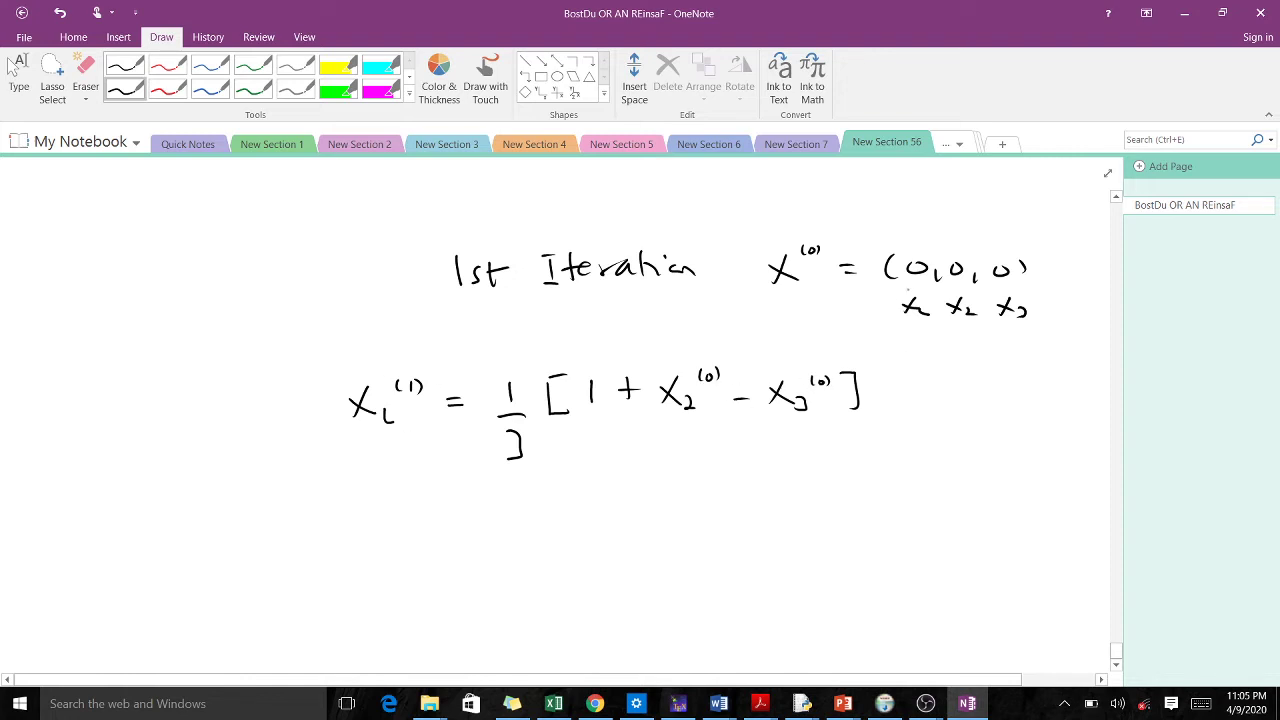
Write x₁⁽¹⁾ = 1/3[1 + 0 − 0] = 1/3.
mouse_move(366, 501)
left_mouse_down()
mouse_move(380, 524)
mouse_move(365, 526)
left_mouse_up()
mouse_move(396, 512)
left_mouse_down()
mouse_move(398, 528)
mouse_move(408, 503)
left_mouse_up()
left_click_drag(416, 490, 417, 502)
mouse_move(424, 490)
left_mouse_down()
mouse_move(427, 503)
mouse_move(471, 505)
left_mouse_up()
left_click_drag(468, 512, 521, 512)
mouse_move(509, 519)
left_mouse_down()
mouse_move(535, 519)
mouse_move(522, 551)
left_mouse_up()
mouse_move(579, 489)
left_mouse_down()
mouse_move(580, 517)
mouse_move(599, 516)
left_mouse_up()
mouse_move(577, 488)
left_mouse_down()
mouse_move(615, 512)
mouse_move(657, 512)
left_mouse_up()
left_click_drag(643, 500, 753, 502)
mouse_move(779, 492)
left_mouse_down()
mouse_move(762, 504)
mouse_move(778, 492)
left_mouse_up()
mouse_move(783, 484)
left_mouse_down()
mouse_move(800, 505)
mouse_move(790, 511)
left_mouse_up()
left_click_drag(861, 491, 884, 491)
left_click_drag(866, 502, 922, 505)
mouse_move(943, 487)
left_mouse_down()
mouse_move(917, 547)
mouse_move(952, 542)
mouse_move(937, 549)
left_mouse_up()
Write x₂⁽¹⁾ = 1/6[0 − 3x₁⁽⁰⁾ − 2x₃⁽⁰⁾].
scroll(1116, 663, "down", 3)
left_click_drag(378, 484, 390, 512)
mouse_move(388, 502)
left_mouse_down()
mouse_move(414, 516)
mouse_move(407, 488)
mouse_move(428, 487)
left_mouse_up()
mouse_move(428, 475)
left_mouse_down()
mouse_move(421, 491)
mouse_move(495, 506)
left_mouse_up()
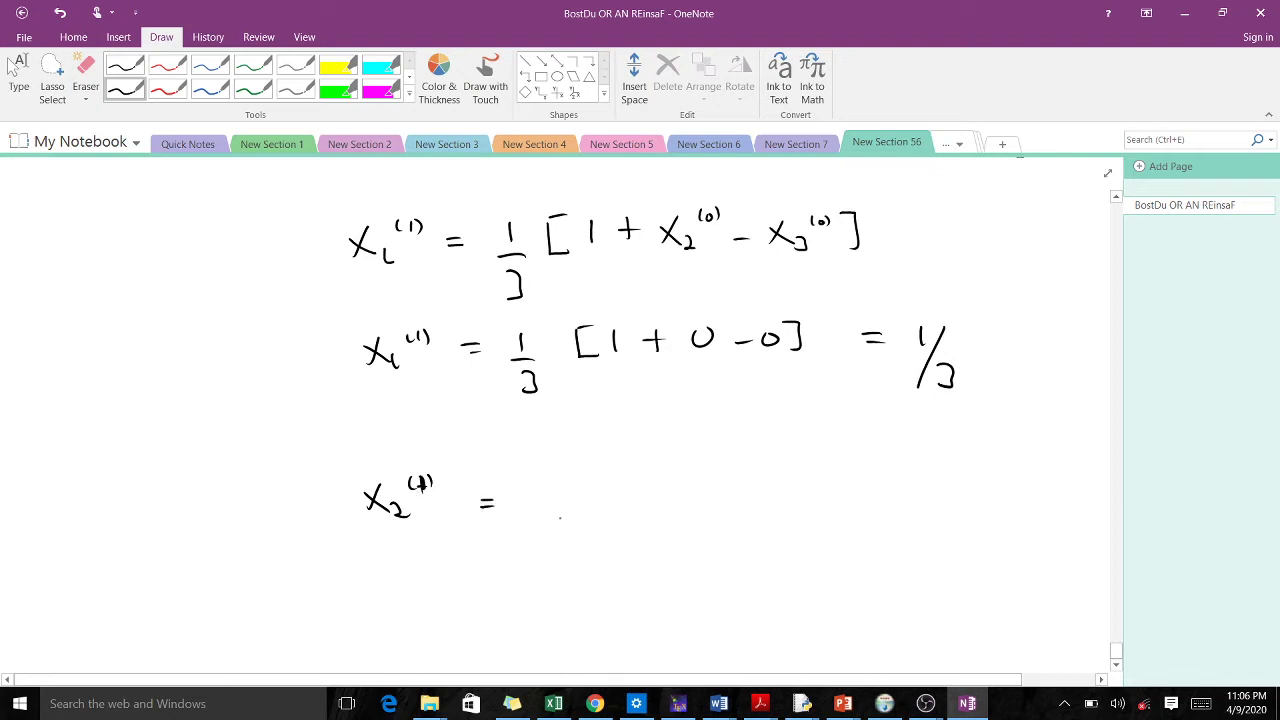
mouse_move(541, 481)
left_mouse_down()
mouse_move(541, 499)
mouse_move(561, 508)
left_mouse_up()
left_click_drag(550, 520, 545, 538)
mouse_move(593, 479)
left_mouse_down()
mouse_move(613, 503)
mouse_move(609, 467)
mouse_move(741, 500)
left_mouse_up()
left_click_drag(723, 502, 775, 468)
mouse_move(782, 466)
left_mouse_down()
mouse_move(784, 478)
mouse_move(864, 499)
left_mouse_up()
left_click_drag(878, 477, 895, 503)
mouse_move(868, 504)
left_mouse_down()
mouse_move(894, 484)
mouse_move(892, 509)
mouse_move(918, 470)
left_mouse_up()
mouse_move(925, 467)
left_mouse_down()
mouse_move(962, 483)
mouse_move(947, 505)
left_mouse_up()
Substitute zeros to get x₂⁽¹⁾ = 1/6[0 − 3(0) − 2(0)] = 0.
scroll(836, 505, "down", 3)
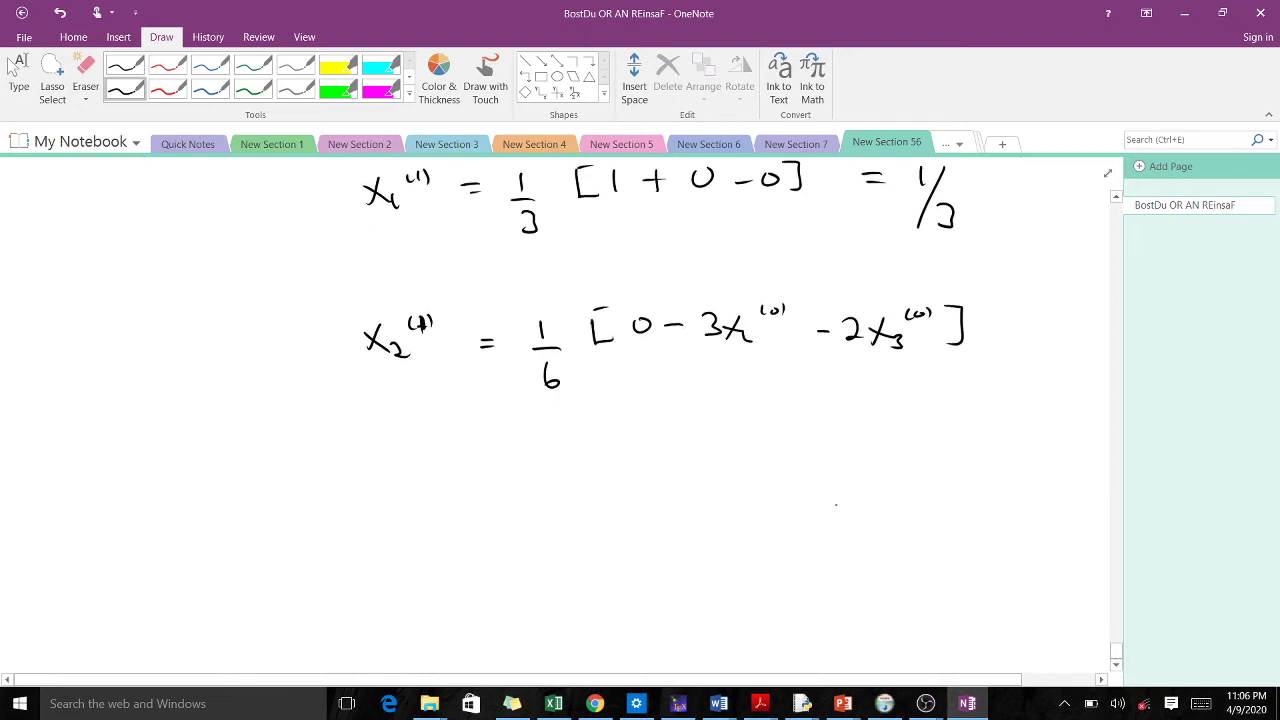
mouse_move(507, 455)
left_mouse_down()
mouse_move(527, 467)
mouse_move(563, 453)
mouse_move(571, 466)
left_mouse_up()
left_click_drag(562, 477, 566, 492)
mouse_move(599, 444)
left_mouse_down()
mouse_move(613, 466)
mouse_move(615, 437)
left_mouse_up()
left_click_drag(635, 446, 735, 458)
left_click_drag(752, 450, 877, 459)
mouse_move(891, 448)
left_mouse_down()
mouse_move(922, 463)
mouse_move(994, 452)
left_mouse_up()
left_click_drag(970, 463, 992, 464)
mouse_move(1030, 455)
left_mouse_down()
mouse_move(1018, 468)
mouse_move(1030, 455)
left_mouse_up()
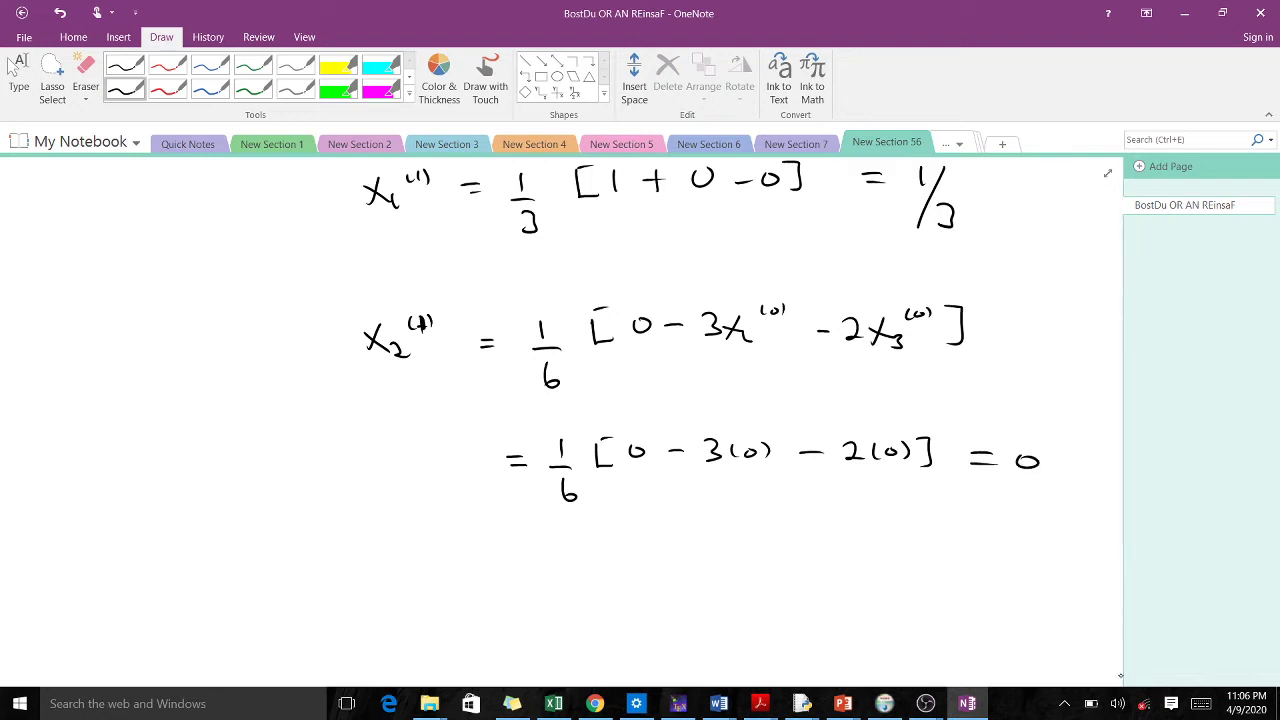
Begin the next line with x₃⁽¹⁾ =.
scroll(384, 464, "down", 3)
left_click_drag(375, 435, 359, 463)
mouse_move(357, 443)
left_mouse_down()
mouse_move(406, 465)
mouse_move(394, 471)
left_mouse_up()
mouse_move(417, 429)
left_mouse_down()
mouse_move(413, 444)
mouse_move(424, 441)
left_mouse_up()
mouse_move(429, 427)
left_mouse_down()
mouse_move(435, 446)
mouse_move(487, 450)
left_mouse_up()
left_click_drag(474, 458, 488, 458)
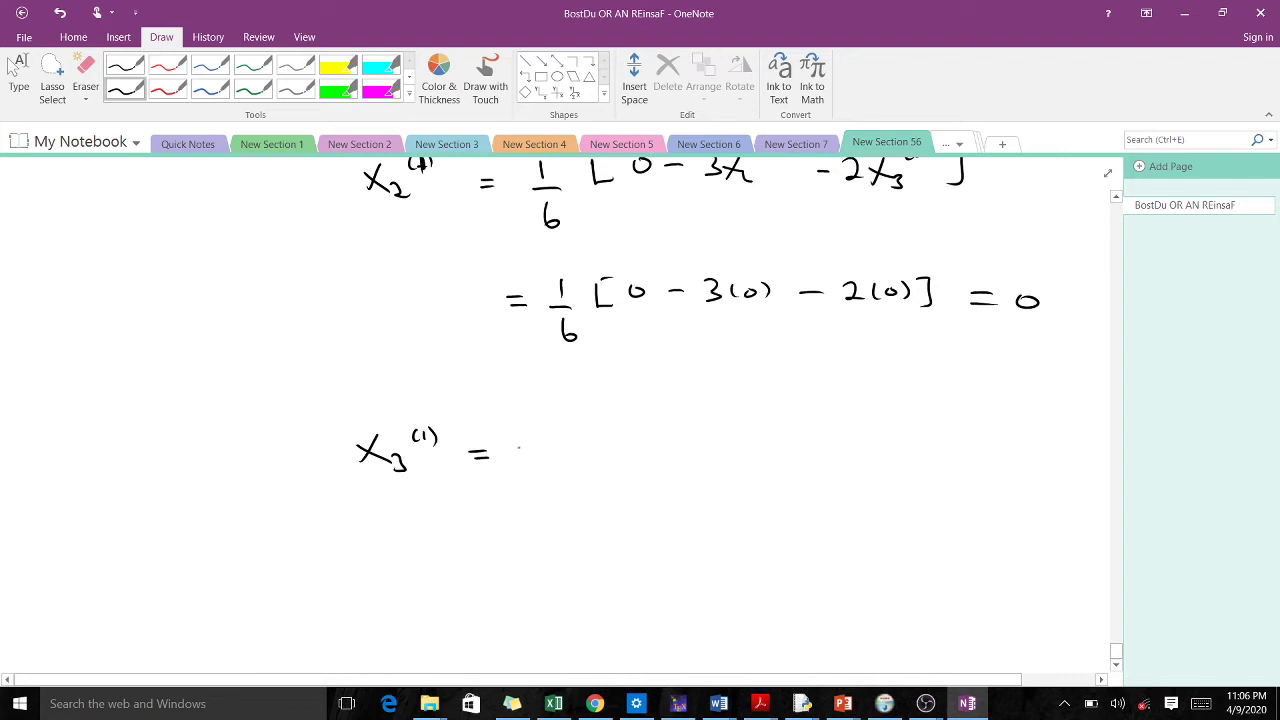
Handwrite the x₃⁽¹⁾ formula 1/7[... 3x₁⁽⁰⁾ ... 3x₂⁽⁰⁾] and its result 4/7.
left_click_drag(526, 428, 542, 463)
mouse_move(528, 478)
left_mouse_down()
mouse_move(545, 506)
mouse_move(554, 484)
left_mouse_up()
left_click_drag(572, 432, 595, 460)
mouse_move(576, 427)
left_mouse_down()
mouse_move(600, 424)
mouse_move(626, 444)
mouse_move(621, 458)
mouse_move(664, 442)
mouse_move(740, 458)
left_mouse_up()
mouse_move(738, 446)
left_mouse_down()
mouse_move(722, 460)
mouse_move(768, 440)
left_mouse_up()
mouse_move(778, 432)
left_mouse_down()
mouse_move(823, 459)
mouse_move(864, 452)
mouse_move(854, 462)
left_mouse_up()
mouse_move(874, 446)
left_mouse_down()
mouse_move(888, 466)
mouse_move(874, 466)
left_mouse_up()
mouse_move(898, 460)
left_mouse_down()
mouse_move(910, 470)
mouse_move(912, 444)
mouse_move(930, 443)
left_mouse_up()
mouse_move(931, 434)
left_mouse_down()
mouse_move(934, 447)
mouse_move(972, 438)
mouse_move(960, 467)
left_mouse_up()
left_click_drag(470, 547, 551, 544)
mouse_move(547, 527)
left_mouse_down()
mouse_move(558, 576)
mouse_move(586, 578)
left_mouse_up()
Below, write X⁽¹⁾ = for the first-iteration vector.
scroll(1018, 598, "down", 3)
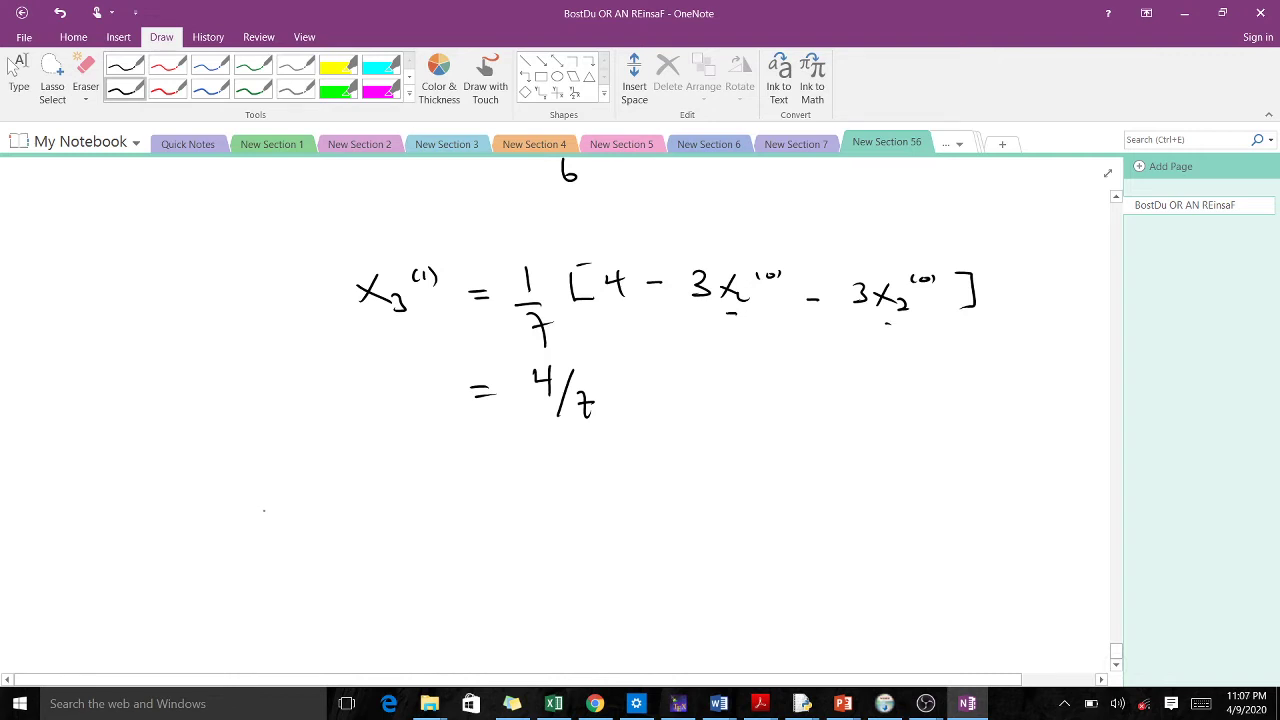
left_click_drag(282, 504, 263, 550)
left_click_drag(260, 515, 307, 549)
left_click_drag(305, 491, 301, 507)
left_click_drag(310, 493, 311, 505)
mouse_move(318, 490)
left_mouse_down()
mouse_move(320, 507)
mouse_move(390, 517)
left_mouse_up()
left_click_drag(372, 528, 394, 528)
Write the vector (1/3, 0, 4/7), erasing the mistaken 7 in the first component.
mouse_move(455, 488)
left_mouse_down()
mouse_move(445, 532)
mouse_move(464, 580)
mouse_move(485, 512)
left_mouse_up()
mouse_move(500, 496)
left_mouse_down()
mouse_move(482, 556)
mouse_move(509, 562)
left_mouse_up()
left_click_drag(502, 542, 521, 541)
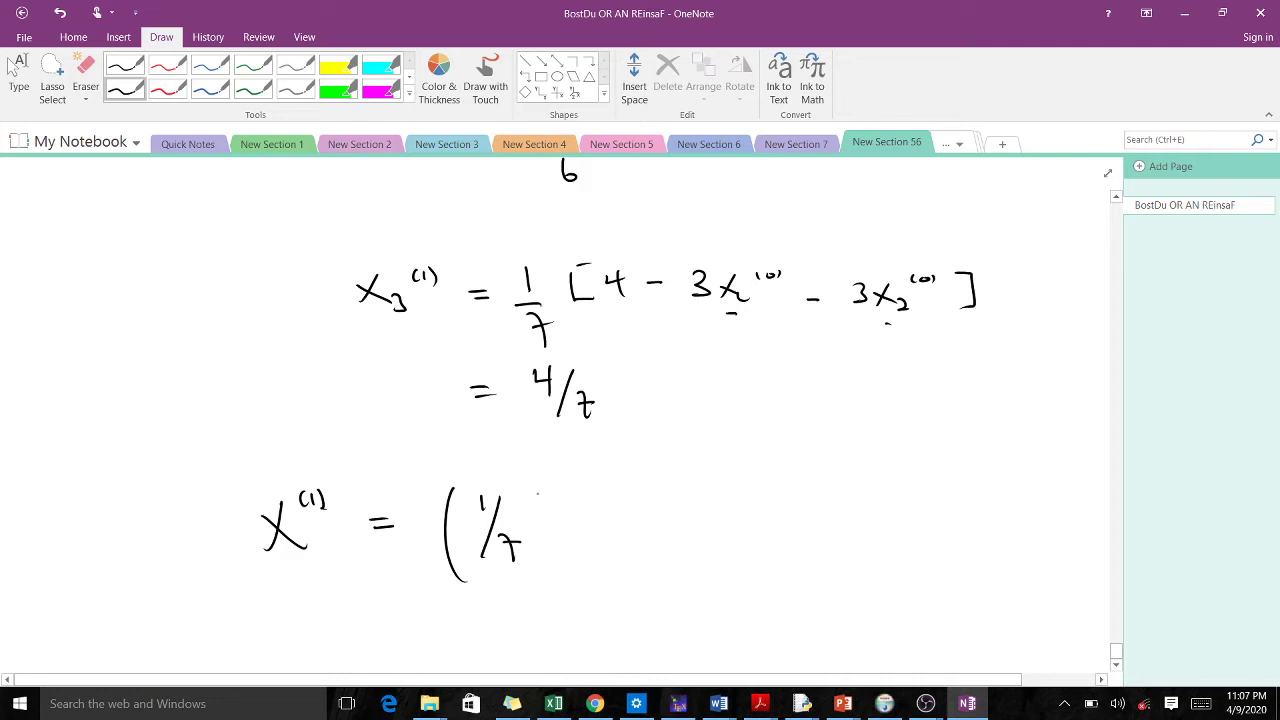
left_click(516, 550)
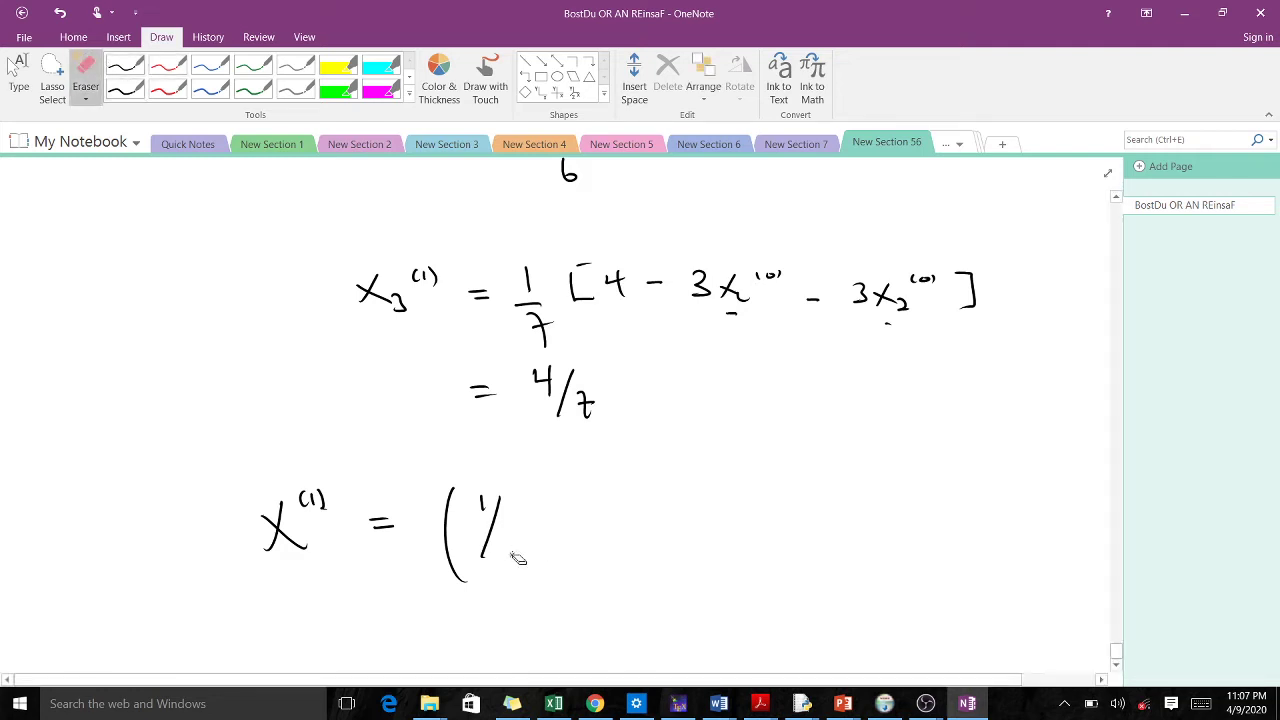
left_click(125, 88)
mouse_move(504, 529)
left_mouse_down()
mouse_move(517, 536)
mouse_move(507, 550)
left_mouse_up()
mouse_move(557, 511)
left_mouse_down()
mouse_move(556, 530)
mouse_move(604, 505)
mouse_move(638, 534)
left_mouse_up()
left_click_drag(690, 492, 706, 511)
mouse_move(701, 489)
left_mouse_down()
mouse_move(716, 562)
mouse_move(757, 564)
mouse_move(770, 543)
left_mouse_up()
left_click_drag(782, 492, 778, 596)
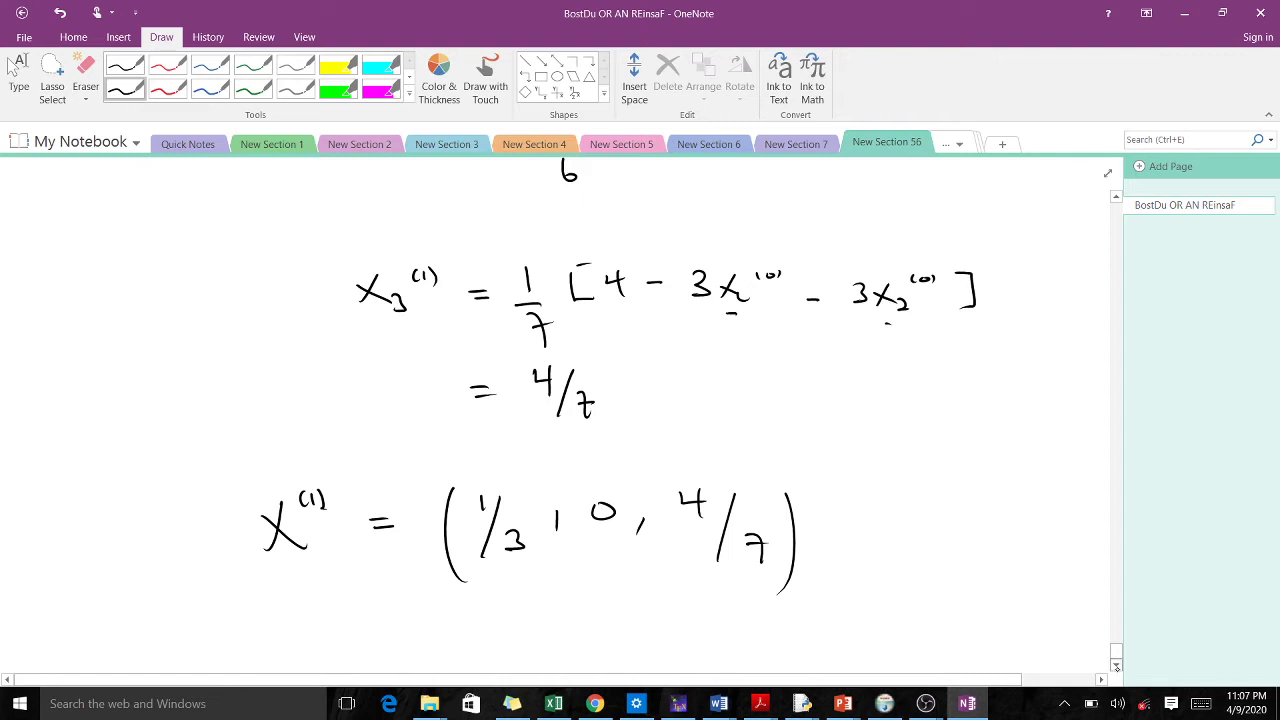
Further down, begin handwriting the '2nd Iteration' heading.
scroll(1109, 620, "down", 3)
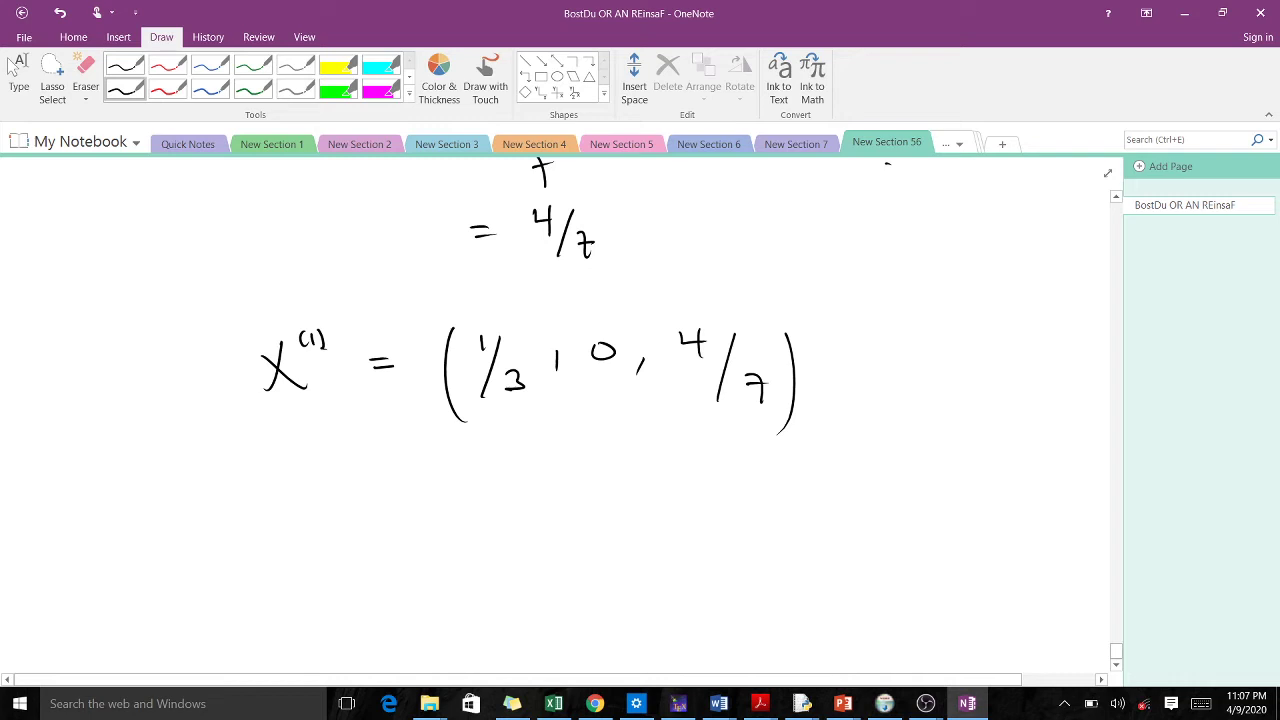
left_click_drag(452, 478, 494, 494)
mouse_move(510, 484)
left_mouse_down()
mouse_move(503, 494)
mouse_move(570, 493)
left_mouse_up()
mouse_move(564, 492)
left_mouse_down()
mouse_move(582, 492)
mouse_move(588, 461)
left_mouse_up()
left_click_drag(590, 464, 591, 488)
left_click_drag(580, 476, 624, 484)
mouse_move(626, 486)
left_mouse_down()
mouse_move(641, 474)
mouse_move(680, 484)
left_mouse_up()
Finish the word Iteration and underline the 2nd Iteration heading.
mouse_move(686, 456)
left_mouse_down()
mouse_move(688, 484)
mouse_move(700, 469)
left_mouse_up()
mouse_move(703, 474)
left_mouse_down()
mouse_move(703, 486)
mouse_move(721, 473)
mouse_move(742, 484)
left_mouse_up()
left_click_drag(460, 522, 746, 513)
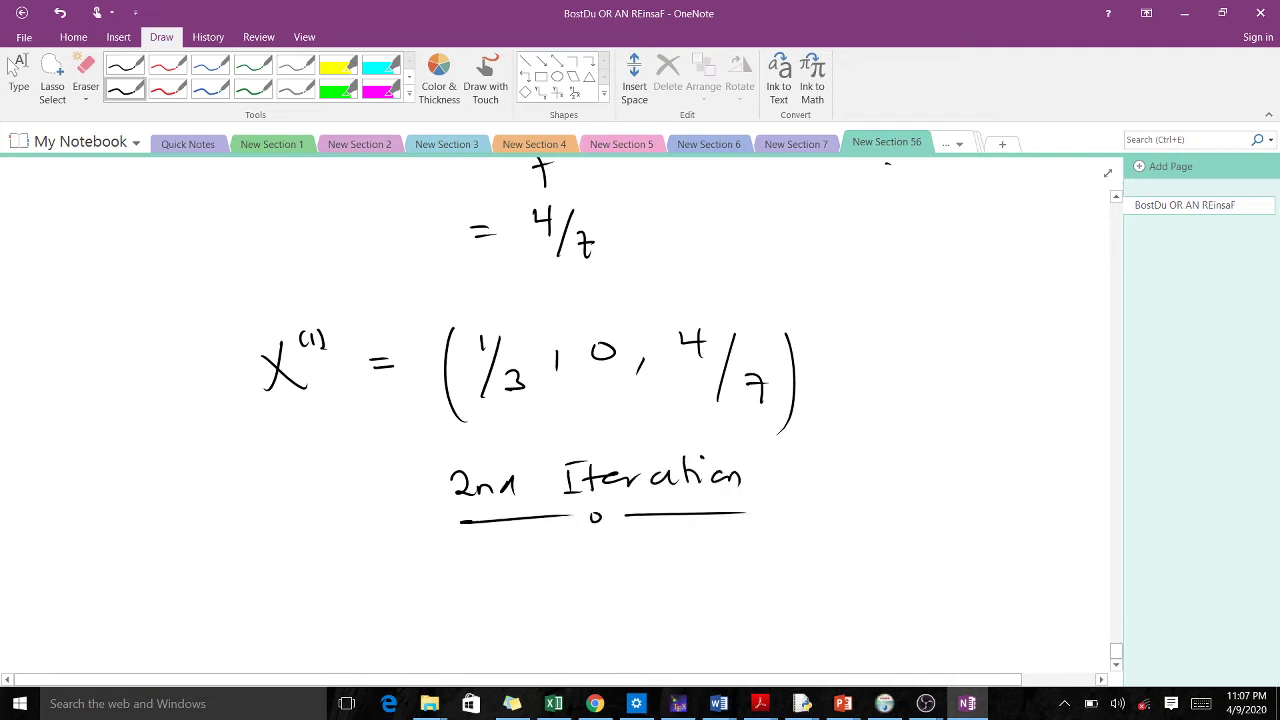
Begin the second iteration by writing x₁⁽²⁾ =.
scroll(797, 553, "down", 3)
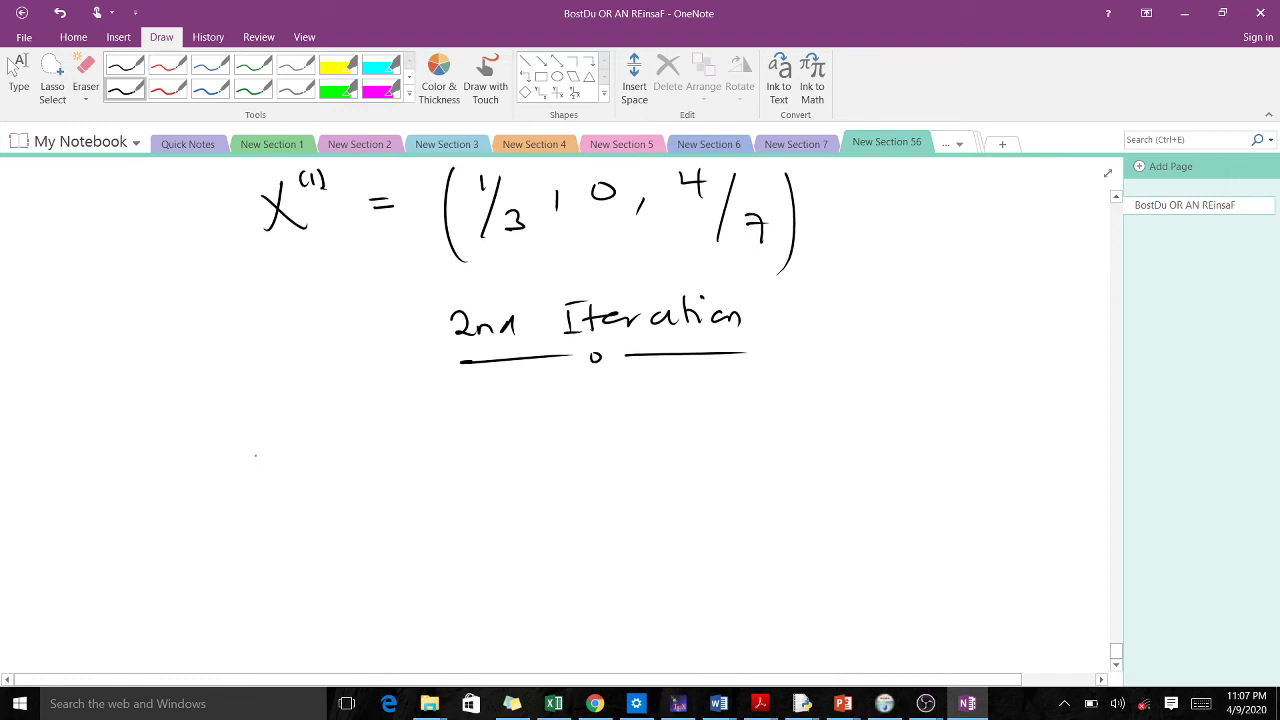
left_click_drag(259, 458, 268, 481)
mouse_move(274, 467)
left_mouse_down()
mouse_move(254, 486)
mouse_move(291, 463)
left_mouse_up()
mouse_move(298, 481)
left_mouse_down()
mouse_move(299, 493)
mouse_move(311, 457)
left_mouse_up()
mouse_move(311, 445)
left_mouse_down()
mouse_move(314, 461)
mouse_move(375, 464)
left_mouse_up()
left_click_drag(359, 471, 376, 470)
Write the formula 1/3[1 + x₂⁽¹⁾ − x₃⁽¹⁾] after x₁⁽²⁾ =.
mouse_move(412, 443)
left_mouse_down()
mouse_move(426, 478)
mouse_move(414, 513)
left_mouse_up()
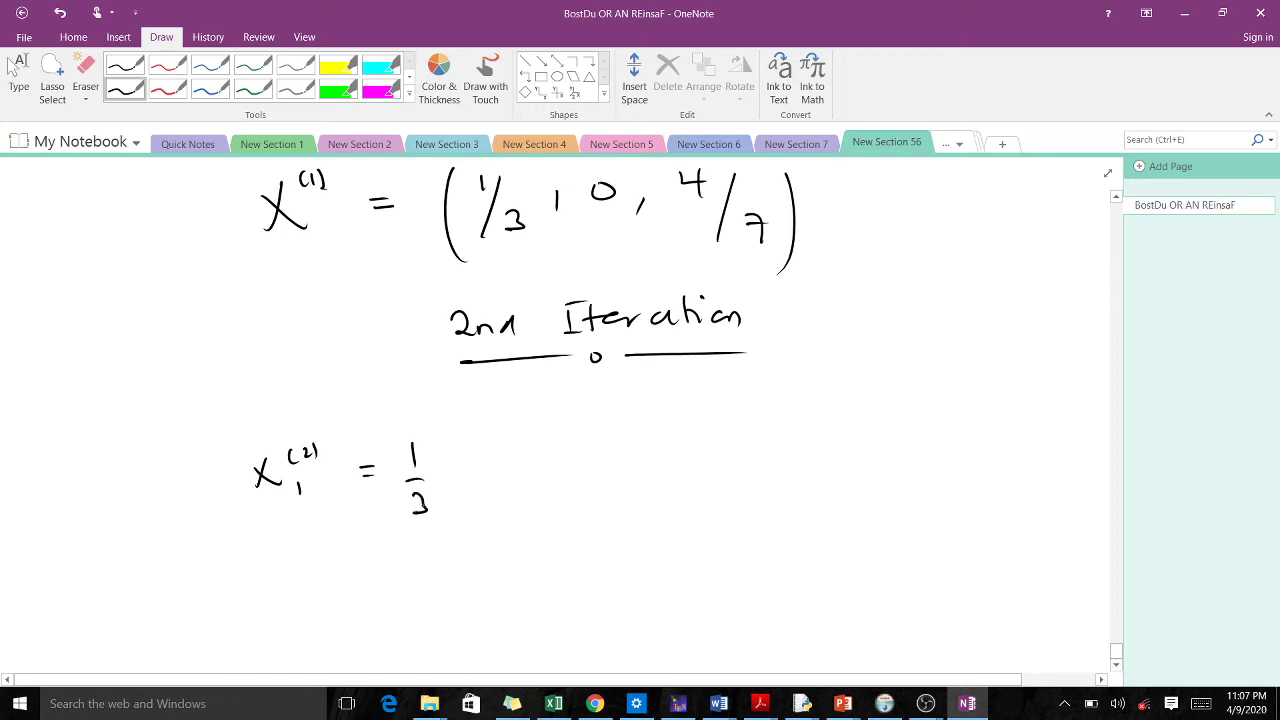
mouse_move(447, 439)
left_mouse_down()
mouse_move(457, 466)
mouse_move(456, 435)
mouse_move(477, 459)
mouse_move(513, 457)
left_mouse_up()
mouse_move(503, 447)
left_mouse_down()
mouse_move(577, 457)
mouse_move(556, 458)
left_mouse_up()
mouse_move(584, 446)
left_mouse_down()
mouse_move(596, 460)
mouse_move(602, 436)
left_mouse_up()
left_click_drag(610, 424, 610, 433)
mouse_move(619, 422)
left_mouse_down()
mouse_move(688, 462)
mouse_move(724, 462)
mouse_move(714, 469)
left_mouse_up()
mouse_move(738, 423)
left_mouse_down()
mouse_move(731, 434)
mouse_move(744, 433)
left_mouse_up()
mouse_move(749, 421)
left_mouse_down()
mouse_move(805, 450)
mouse_move(788, 468)
left_mouse_up()
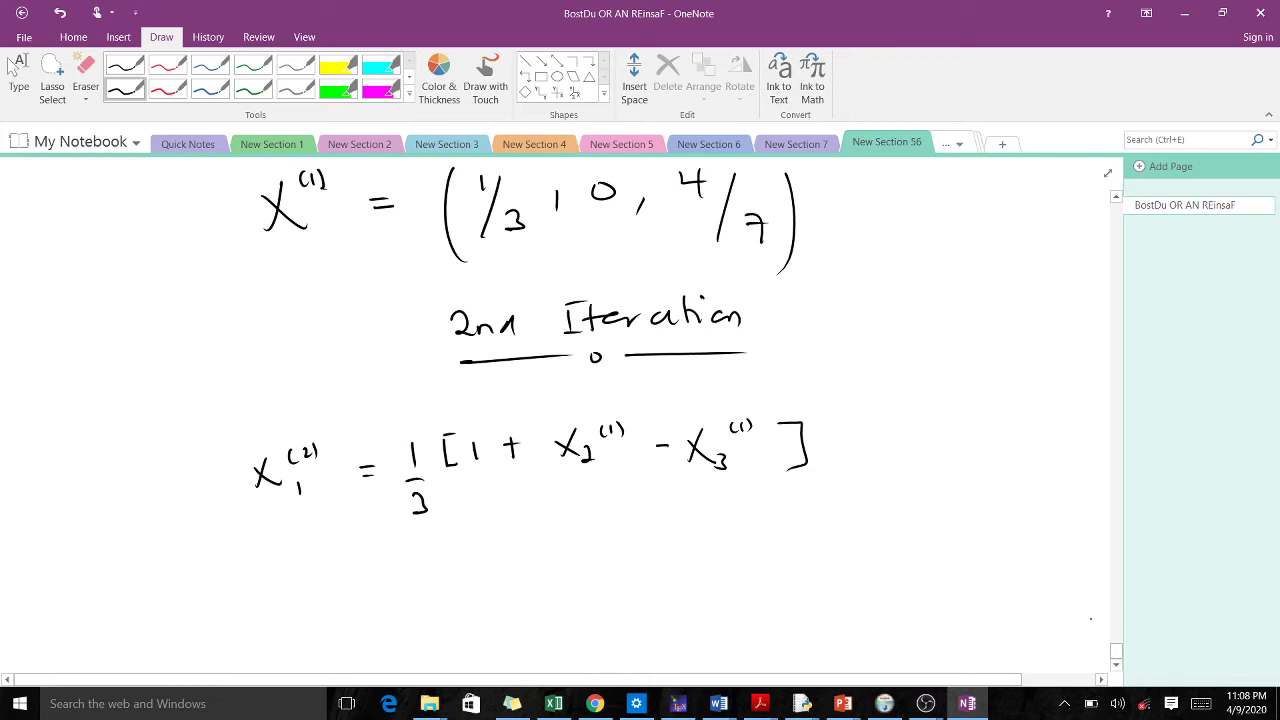
Start the substitution line below with = 1/3[1 +.
scroll(610, 547, "down", 3)
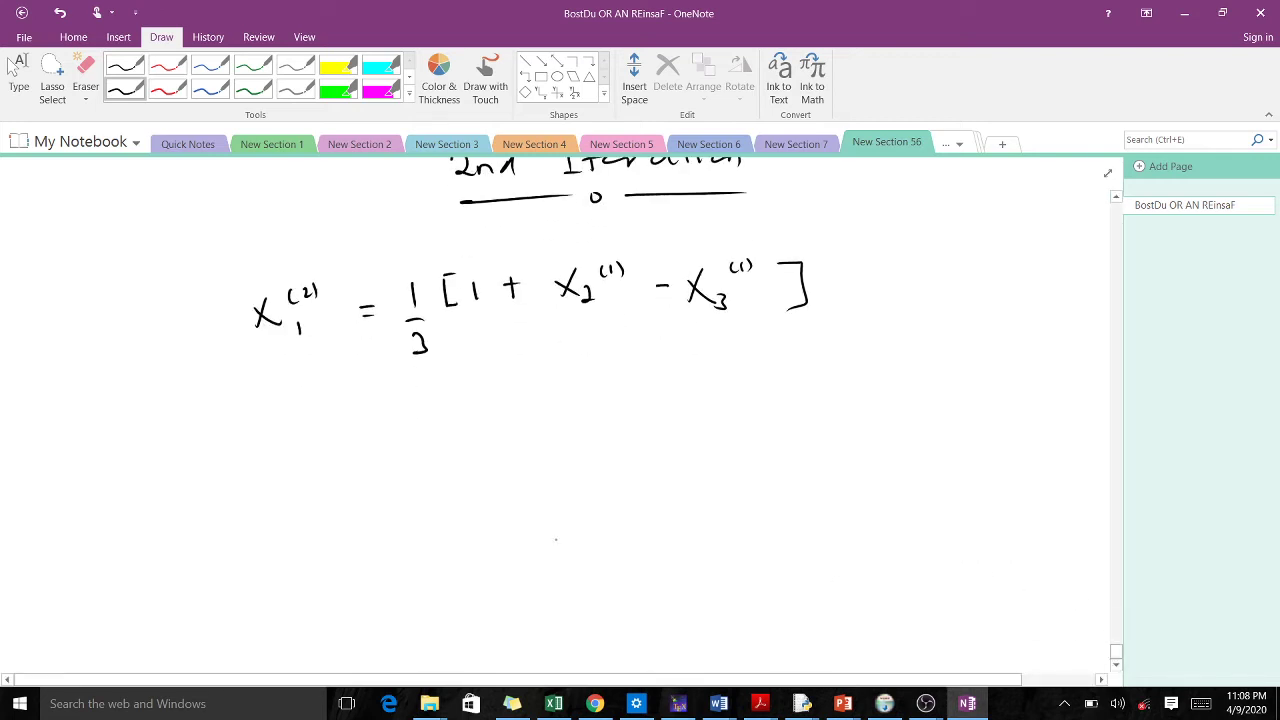
left_click_drag(380, 430, 394, 431)
left_click_drag(380, 439, 432, 440)
mouse_move(421, 448)
left_mouse_down()
mouse_move(440, 447)
mouse_move(433, 488)
left_mouse_up()
mouse_move(466, 414)
left_mouse_down()
mouse_move(483, 444)
mouse_move(484, 409)
left_mouse_up()
mouse_move(507, 412)
left_mouse_down()
mouse_move(509, 442)
mouse_move(540, 432)
left_mouse_up()
left_click_drag(530, 424, 544, 422)
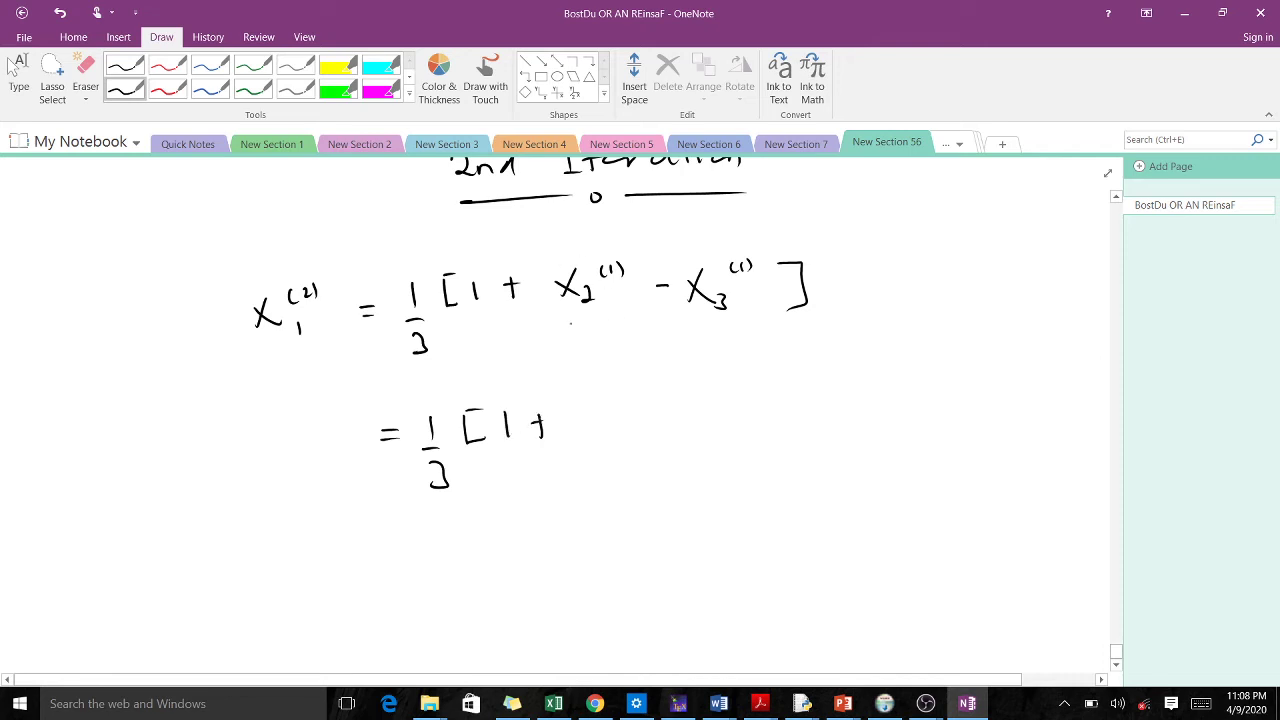
Substitute 0 and − 4/7, close the bracket, and write the result = 1/7.
mouse_move(577, 408)
left_mouse_down()
mouse_move(585, 425)
mouse_move(603, 404)
left_mouse_up()
left_click_drag(628, 415, 648, 414)
left_click_drag(672, 396, 674, 422)
mouse_move(690, 394)
left_mouse_down()
mouse_move(681, 434)
mouse_move(694, 414)
mouse_move(729, 428)
left_mouse_up()
left_click_drag(799, 408, 823, 409)
mouse_move(804, 417)
left_mouse_down()
mouse_move(877, 417)
mouse_move(878, 452)
mouse_move(904, 456)
left_mouse_up()
left_click_drag(896, 441, 917, 440)
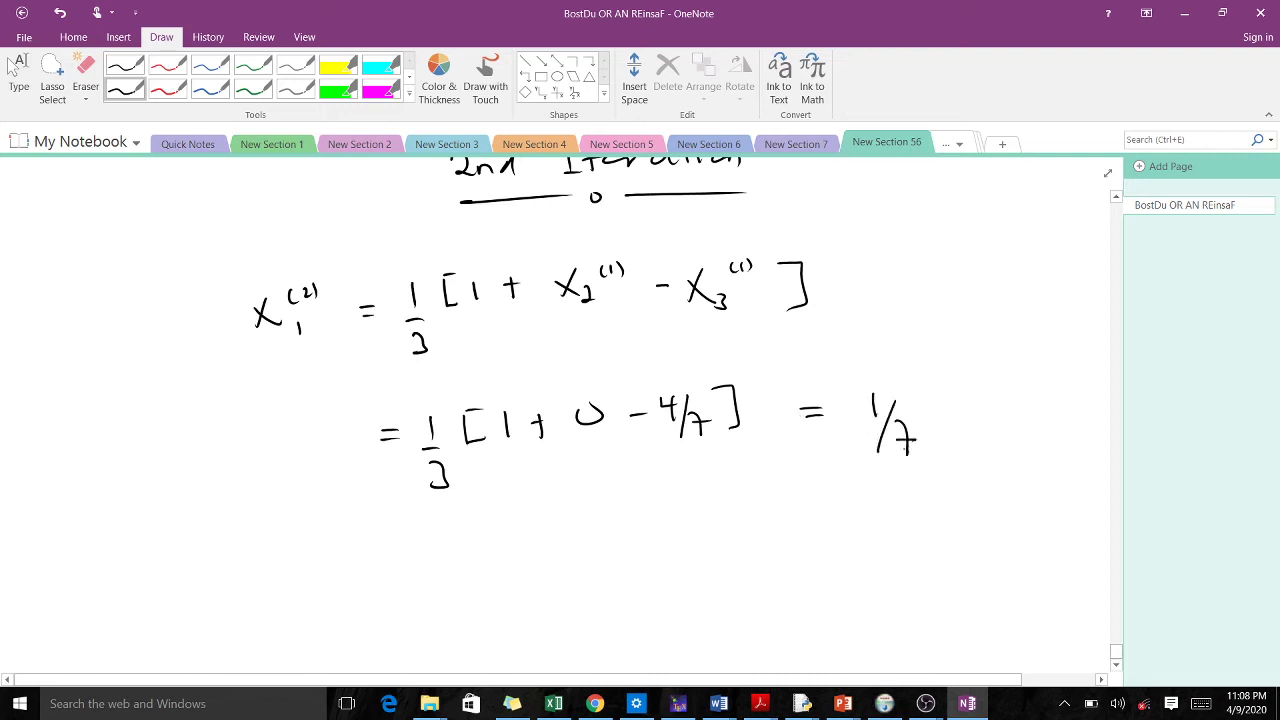
Below, begin the x₂⁽²⁾ equation with x₂⁽²⁾ = 1/6[.
scroll(871, 626, "down", 3)
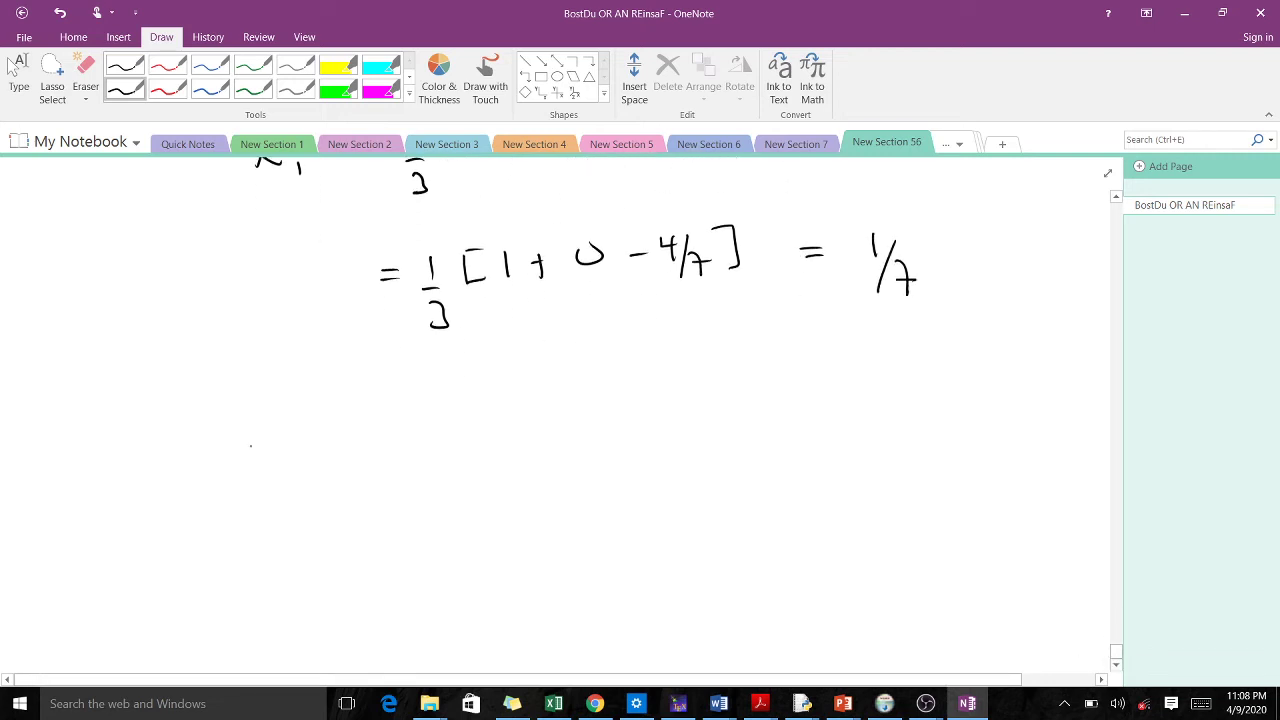
left_click_drag(264, 432, 250, 460)
mouse_move(251, 434)
left_mouse_down()
mouse_move(270, 461)
mouse_move(297, 466)
mouse_move(291, 437)
mouse_move(304, 436)
left_mouse_up()
left_click_drag(308, 424, 368, 455)
mouse_move(431, 429)
left_mouse_down()
mouse_move(432, 459)
mouse_move(446, 461)
left_mouse_up()
left_click_drag(444, 476, 437, 492)
mouse_move(475, 435)
left_mouse_down()
mouse_move(491, 466)
mouse_move(490, 430)
left_mouse_up()
Complete the bracket with 0 − 3x₁⁽¹⁾ − 2x₃⁽¹⁾.
mouse_move(508, 439)
left_mouse_down()
mouse_move(502, 450)
mouse_move(509, 439)
left_mouse_up()
left_click_drag(543, 447, 629, 455)
left_click_drag(640, 448, 664, 432)
left_click_drag(668, 423, 788, 455)
mouse_move(788, 438)
left_mouse_down()
mouse_move(804, 458)
mouse_move(788, 457)
left_mouse_up()
mouse_move(812, 450)
left_mouse_down()
mouse_move(822, 462)
mouse_move(830, 436)
mouse_move(882, 427)
mouse_move(876, 461)
left_mouse_up()
Start the substitution line = 1/6[0 − 3(1/3).
left_click_drag(368, 560, 385, 558)
left_click_drag(372, 566, 436, 564)
mouse_move(457, 537)
left_mouse_down()
mouse_move(445, 598)
mouse_move(463, 580)
left_mouse_up()
mouse_move(503, 535)
left_mouse_down()
mouse_move(518, 566)
mouse_move(522, 530)
left_mouse_up()
left_click_drag(546, 537, 590, 543)
left_click_drag(505, 262, 542, 266)
mouse_move(614, 530)
left_mouse_down()
mouse_move(616, 552)
mouse_move(652, 558)
left_mouse_up()
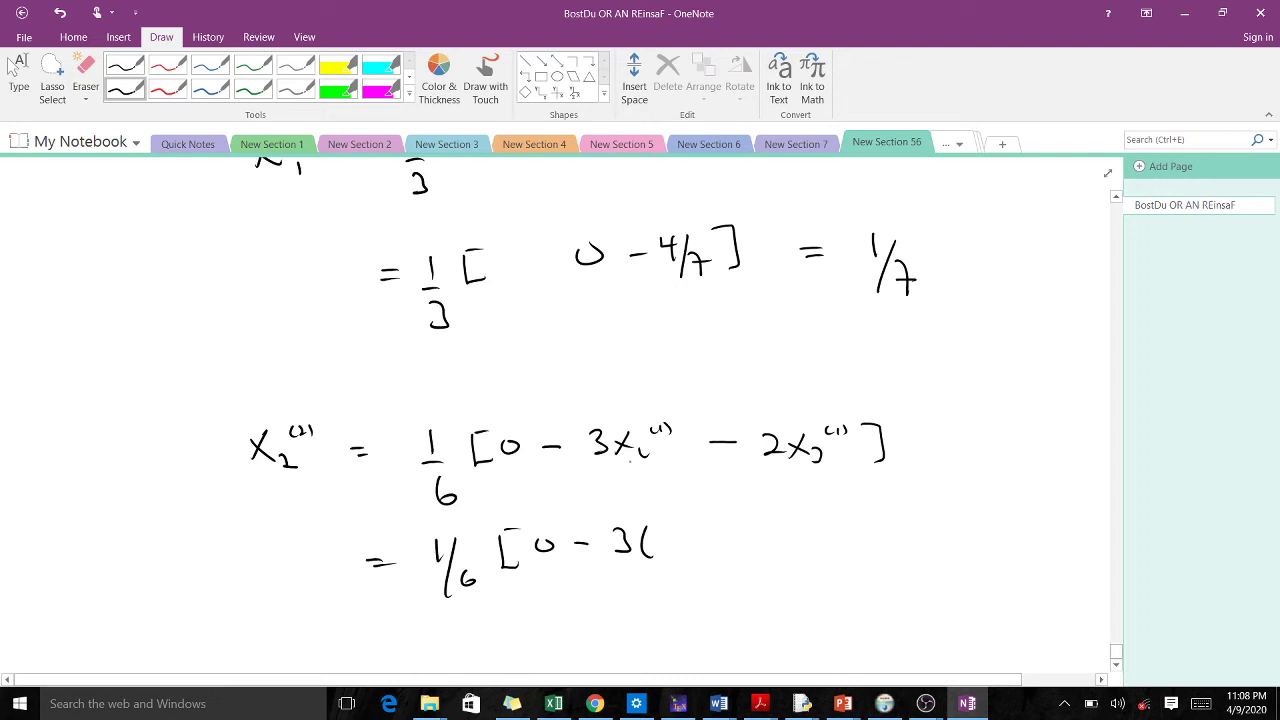
mouse_move(663, 523)
left_mouse_down()
mouse_move(666, 558)
mouse_move(684, 558)
left_mouse_up()
mouse_move(700, 522)
left_mouse_down()
mouse_move(708, 556)
mouse_move(761, 537)
mouse_move(803, 546)
left_mouse_up()
Add − 2(−4/7), restore the 1 in the x₁⁽²⁾ line, close the bracket, and write −5/14.
left_click_drag(822, 520, 819, 550)
mouse_move(850, 510)
left_mouse_down()
mouse_move(857, 542)
mouse_move(893, 545)
left_mouse_up()
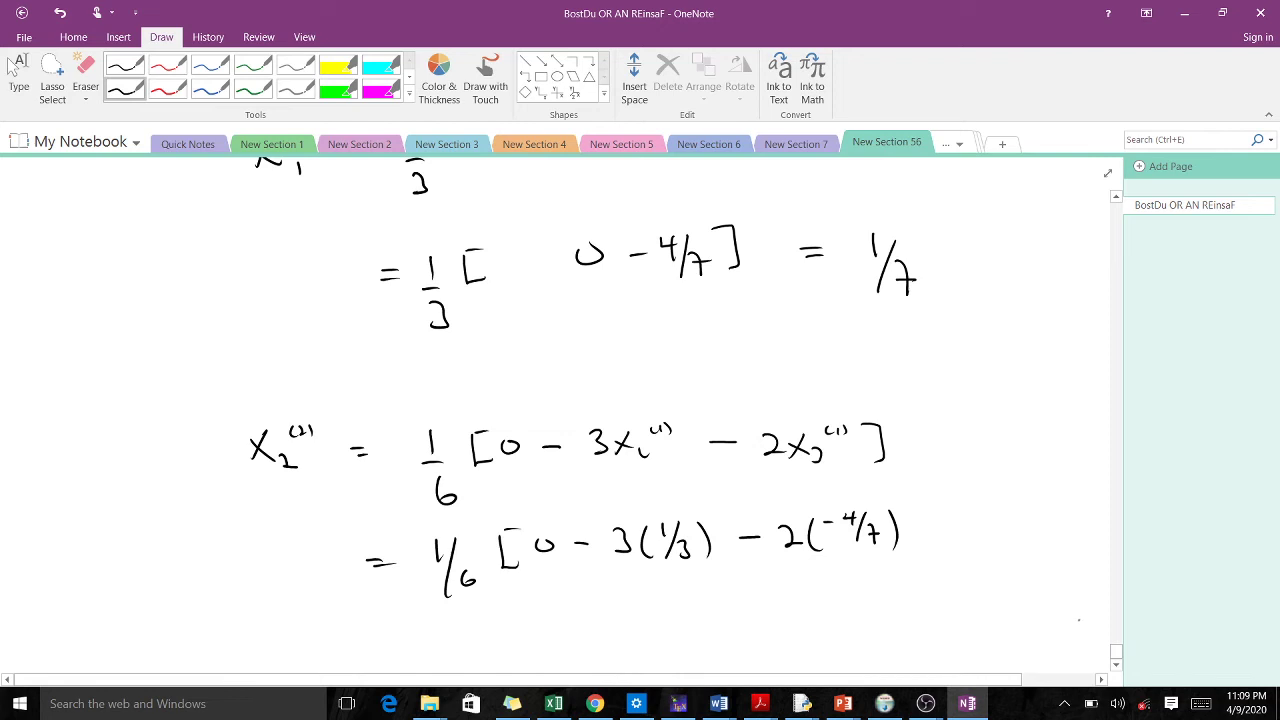
mouse_move(518, 245)
left_mouse_down()
mouse_move(519, 275)
mouse_move(555, 276)
mouse_move(566, 261)
left_mouse_up()
mouse_move(932, 495)
left_mouse_down()
mouse_move(953, 538)
mouse_move(1063, 495)
mouse_move(1047, 522)
left_mouse_up()
mouse_move(1036, 529)
left_mouse_down()
mouse_move(1071, 525)
mouse_move(1046, 565)
left_mouse_up()
left_click_drag(1062, 552, 1071, 590)
scroll(1075, 600, "down", 5)
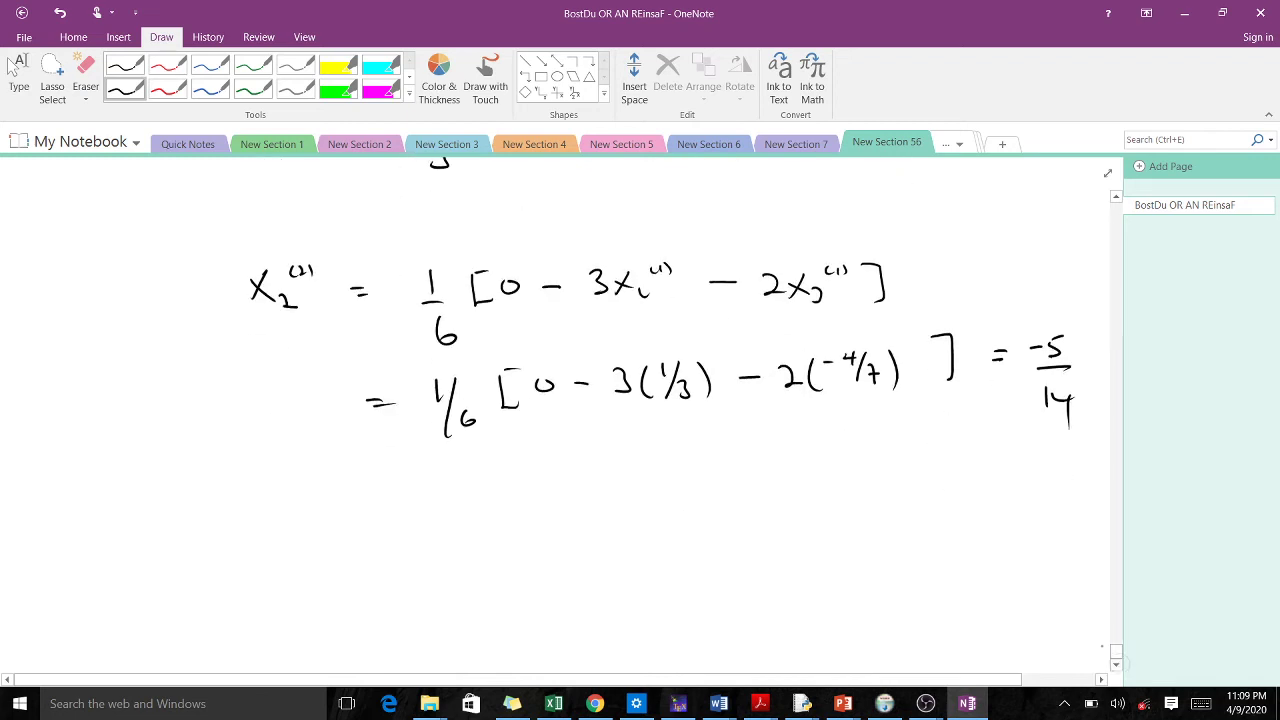
Handwrite x₃⁽²⁾ = 1/7[4 − 3x₁⁽¹⁾ − 3x₂⁽¹⁾].
mouse_move(258, 411)
left_mouse_down()
mouse_move(247, 439)
mouse_move(269, 437)
mouse_move(276, 451)
mouse_move(306, 417)
left_mouse_up()
mouse_move(305, 405)
left_mouse_down()
mouse_move(310, 422)
mouse_move(398, 437)
left_mouse_up()
mouse_move(387, 446)
left_mouse_down()
mouse_move(409, 446)
mouse_move(407, 489)
mouse_move(417, 473)
left_mouse_up()
mouse_move(438, 410)
left_mouse_down()
mouse_move(455, 440)
mouse_move(457, 402)
left_mouse_up()
left_click_drag(488, 409, 495, 433)
mouse_move(519, 421)
left_mouse_down()
mouse_move(571, 420)
mouse_move(563, 435)
left_mouse_up()
mouse_move(588, 412)
left_mouse_down()
mouse_move(600, 428)
mouse_move(582, 435)
mouse_move(624, 436)
mouse_move(627, 406)
mouse_move(639, 406)
left_mouse_up()
mouse_move(645, 393)
left_mouse_down()
mouse_move(682, 418)
mouse_move(727, 416)
mouse_move(717, 431)
left_mouse_up()
mouse_move(736, 410)
left_mouse_down()
mouse_move(752, 430)
mouse_move(734, 430)
left_mouse_up()
mouse_move(764, 426)
left_mouse_down()
mouse_move(778, 434)
mouse_move(784, 410)
mouse_move(816, 426)
left_mouse_up()
Write the substitution = 1/7[4 − 3(1/3) − 3(0)] = 3/7.
left_click_drag(340, 533, 360, 535)
mouse_move(348, 545)
left_mouse_down()
mouse_move(395, 543)
mouse_move(404, 571)
left_mouse_up()
mouse_move(409, 548)
left_mouse_down()
mouse_move(424, 564)
mouse_move(481, 544)
mouse_move(476, 503)
left_mouse_up()
mouse_move(495, 508)
left_mouse_down()
mouse_move(489, 521)
mouse_move(510, 518)
left_mouse_up()
mouse_move(502, 508)
left_mouse_down()
mouse_move(503, 538)
mouse_move(553, 519)
mouse_move(647, 531)
left_mouse_up()
left_click_drag(666, 493, 673, 528)
mouse_move(697, 510)
left_mouse_down()
mouse_move(749, 505)
mouse_move(739, 517)
mouse_move(785, 501)
left_mouse_up()
mouse_move(792, 493)
left_mouse_down()
mouse_move(795, 513)
mouse_move(829, 493)
mouse_move(822, 519)
left_mouse_up()
mouse_move(893, 492)
left_mouse_down()
mouse_move(914, 505)
mouse_move(967, 493)
mouse_move(956, 512)
left_mouse_up()
left_click_drag(981, 493, 967, 548)
mouse_move(988, 521)
left_mouse_down()
mouse_move(997, 550)
mouse_move(1018, 534)
left_mouse_up()
Below, write X⁽²⁾ = and open the vector parenthesis.
scroll(1013, 616, "down", 3)
left_click_drag(251, 521, 278, 564)
left_click_drag(281, 537, 240, 562)
left_click_drag(284, 508, 280, 522)
left_click_drag(288, 510, 299, 520)
mouse_move(305, 503)
left_mouse_down()
mouse_move(308, 524)
mouse_move(381, 532)
left_mouse_up()
left_click_drag(362, 541, 385, 540)
left_click_drag(447, 503, 466, 567)
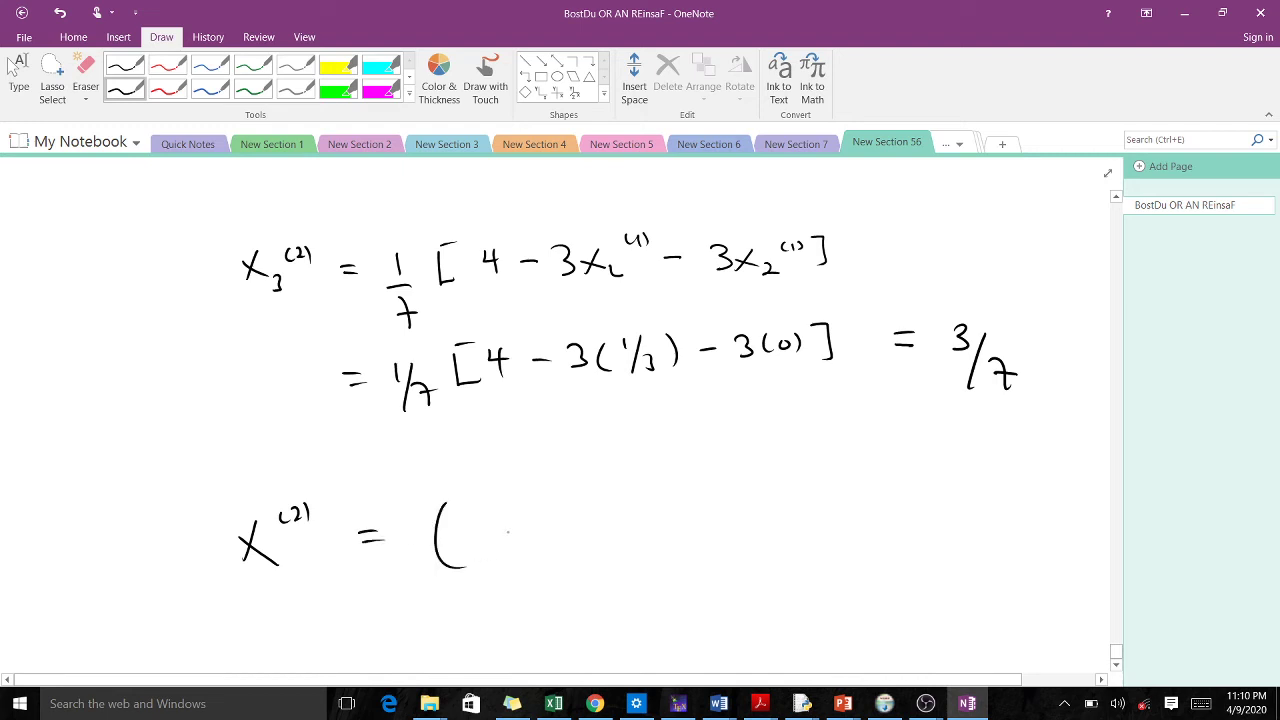
Fill in the components 1/7, −5/14, 3/7 and close the vector.
left_click_drag(487, 493, 493, 542)
mouse_move(505, 521)
left_mouse_down()
mouse_move(516, 545)
mouse_move(534, 524)
left_mouse_up()
mouse_move(549, 518)
left_mouse_down()
mouse_move(550, 535)
mouse_move(636, 485)
mouse_move(617, 511)
mouse_move(627, 542)
mouse_move(654, 545)
left_mouse_up()
mouse_move(661, 532)
left_mouse_down()
mouse_move(676, 529)
mouse_move(676, 547)
left_mouse_up()
left_click_drag(716, 507, 713, 519)
mouse_move(753, 479)
left_mouse_down()
mouse_move(764, 484)
mouse_move(752, 500)
left_mouse_up()
mouse_move(789, 483)
left_mouse_down()
mouse_move(771, 540)
mouse_move(808, 512)
mouse_move(803, 540)
mouse_move(810, 524)
mouse_move(836, 558)
left_mouse_up()
Further down, write the heading '3rd Iteration' and underline it.
scroll(980, 594, "down", 5)
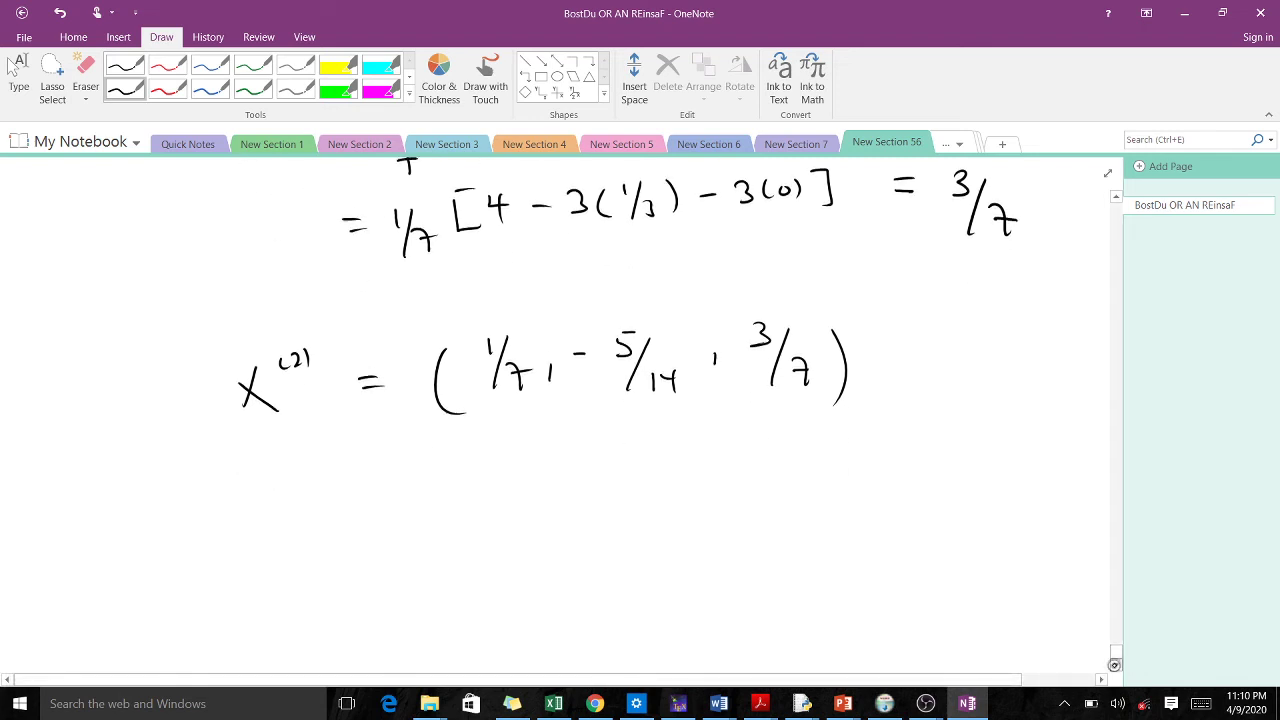
mouse_move(491, 386)
left_mouse_down()
mouse_move(500, 409)
mouse_move(603, 416)
left_mouse_up()
mouse_move(594, 419)
left_mouse_down()
mouse_move(608, 420)
mouse_move(612, 388)
left_mouse_up()
mouse_move(620, 386)
left_mouse_down()
mouse_move(622, 415)
mouse_move(630, 400)
left_mouse_up()
left_click_drag(632, 405, 690, 413)
mouse_move(701, 387)
left_mouse_down()
mouse_move(699, 413)
mouse_move(711, 400)
left_mouse_up()
left_click_drag(716, 404, 754, 414)
left_click_drag(503, 453, 584, 450)
left_click_drag(603, 443, 790, 452)
Handwrite the formula x1(3) = 1/3[1 + x2(2) − x3(2)] below the 3rd Iteration heading.
scroll(1072, 626, "down", 3)
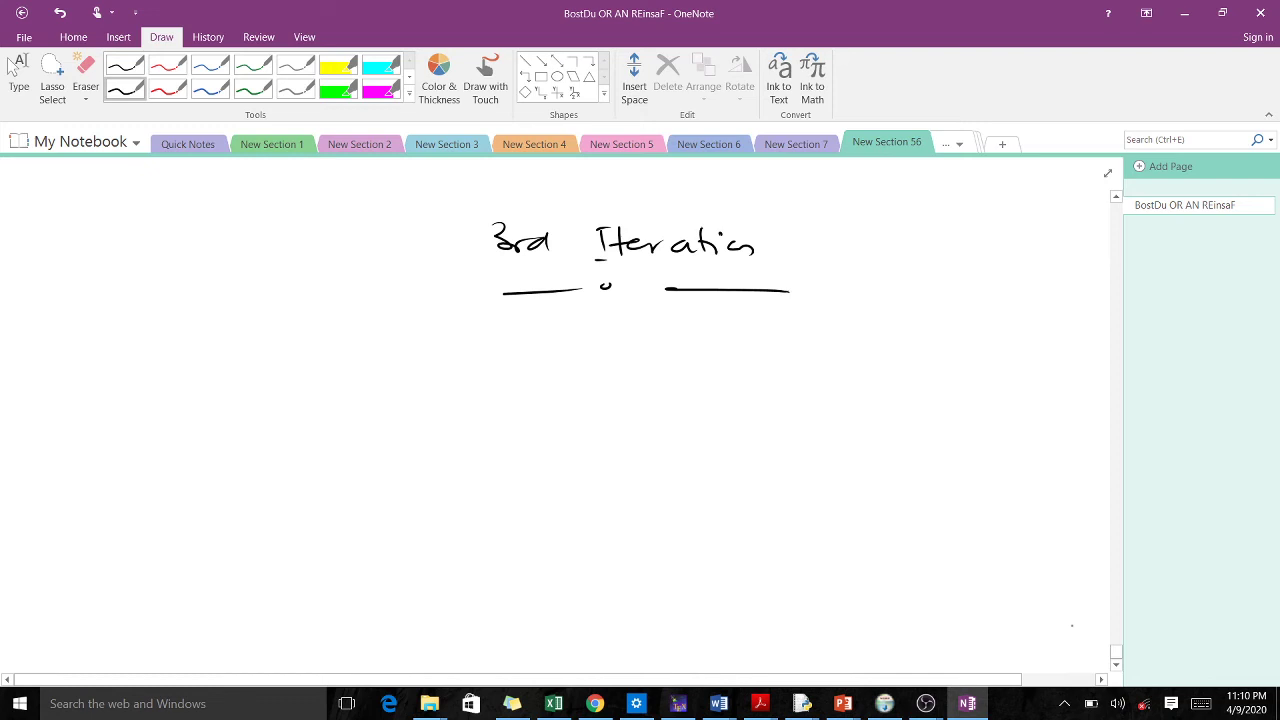
left_click_drag(306, 371, 291, 406)
left_click_drag(291, 384, 324, 401)
mouse_move(350, 361)
left_mouse_down()
mouse_move(346, 376)
mouse_move(358, 374)
left_mouse_up()
left_click_drag(365, 361, 368, 374)
mouse_move(386, 384)
left_mouse_down()
mouse_move(469, 395)
mouse_move(456, 381)
mouse_move(469, 419)
mouse_move(456, 426)
left_mouse_up()
mouse_move(491, 365)
left_mouse_down()
mouse_move(513, 394)
mouse_move(506, 354)
mouse_move(535, 383)
mouse_move(566, 383)
left_mouse_up()
left_click_drag(555, 373, 603, 383)
mouse_move(605, 369)
left_mouse_down()
mouse_move(588, 384)
mouse_move(621, 389)
mouse_move(639, 363)
mouse_move(741, 376)
left_mouse_up()
mouse_move(746, 358)
left_mouse_down()
mouse_move(720, 378)
mouse_move(752, 386)
mouse_move(786, 360)
mouse_move(768, 363)
left_mouse_up()
mouse_move(791, 350)
left_mouse_down()
mouse_move(826, 378)
mouse_move(816, 386)
left_mouse_up()
Write the substitution line = 1/3[1 − 5/14 − 3/7] beneath it.
left_click_drag(410, 472, 430, 472)
mouse_move(412, 481)
left_mouse_down()
mouse_move(472, 466)
mouse_move(480, 522)
left_mouse_up()
mouse_move(512, 452)
left_mouse_down()
mouse_move(530, 482)
mouse_move(532, 446)
left_mouse_up()
left_click_drag(560, 448, 562, 476)
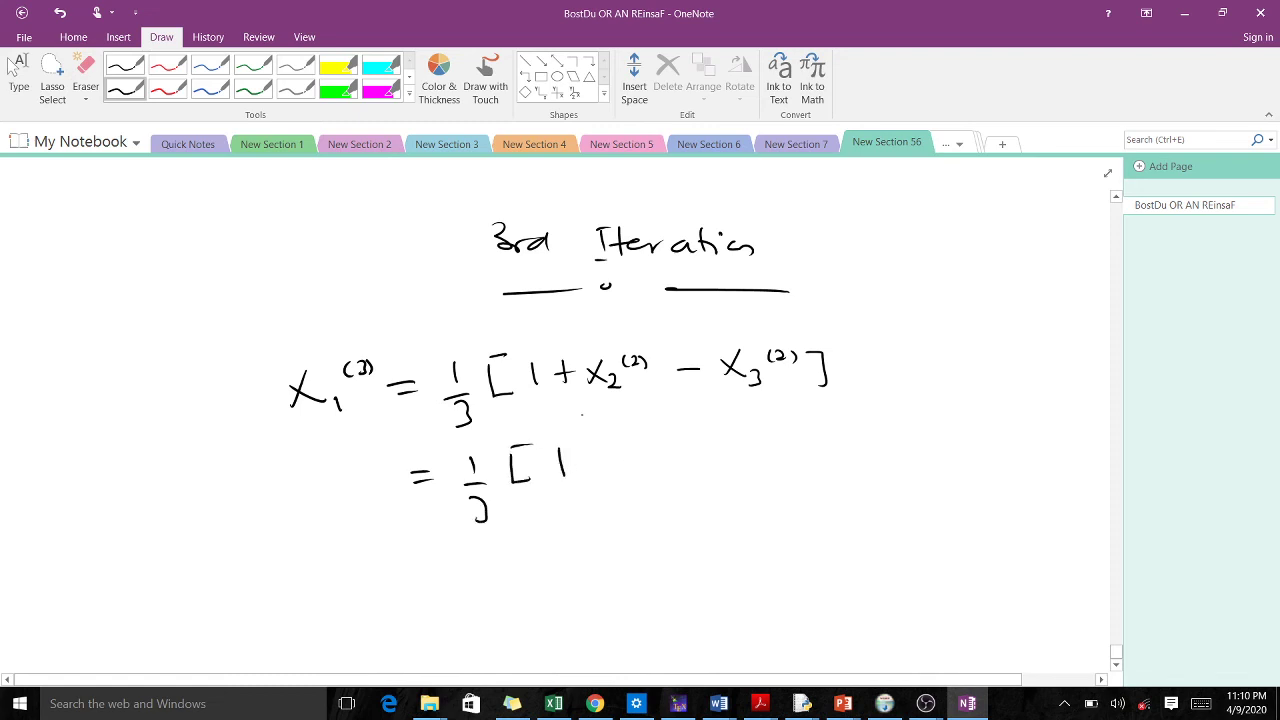
left_click_drag(592, 462, 609, 463)
mouse_move(632, 442)
left_mouse_down()
mouse_move(646, 440)
mouse_move(634, 468)
left_mouse_up()
mouse_move(626, 472)
left_mouse_down()
mouse_move(652, 471)
mouse_move(637, 500)
mouse_move(666, 498)
left_mouse_up()
mouse_move(694, 456)
left_mouse_down()
mouse_move(752, 456)
mouse_move(742, 460)
left_mouse_up()
mouse_move(770, 450)
left_mouse_down()
mouse_move(756, 488)
mouse_move(787, 488)
left_mouse_up()
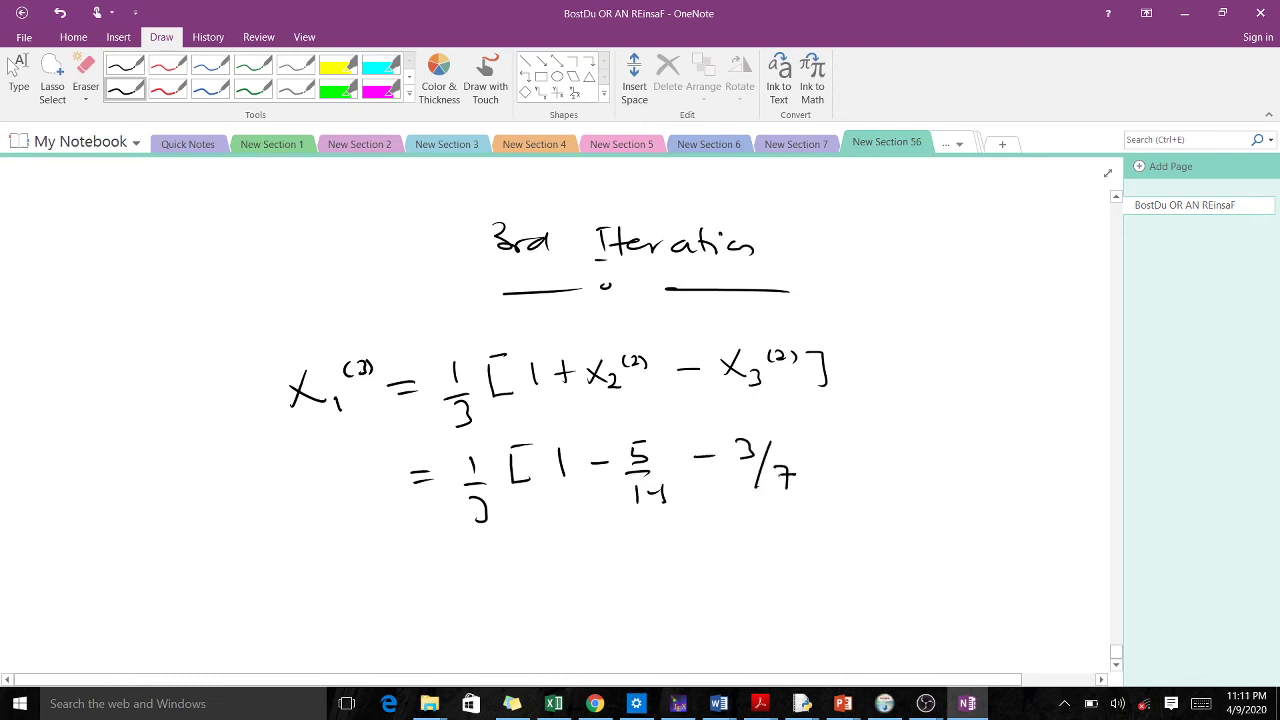
left_click_drag(822, 437, 823, 480)
Write the result = 1/14 and begin its decimal value 0.0.
left_click_drag(427, 569, 451, 569)
mouse_move(428, 577)
left_mouse_down()
mouse_move(502, 564)
mouse_move(514, 594)
mouse_move(543, 592)
left_mouse_up()
left_click_drag(556, 568, 571, 583)
left_click_drag(568, 568, 569, 596)
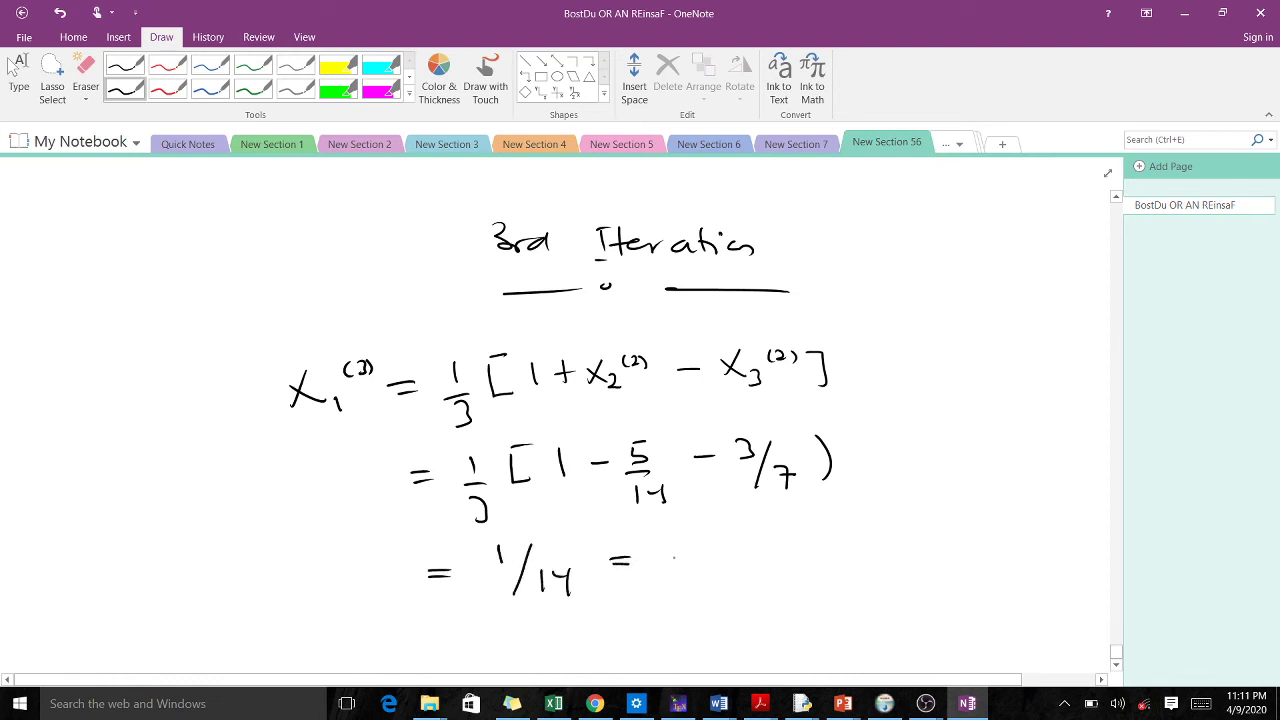
left_click(712, 557)
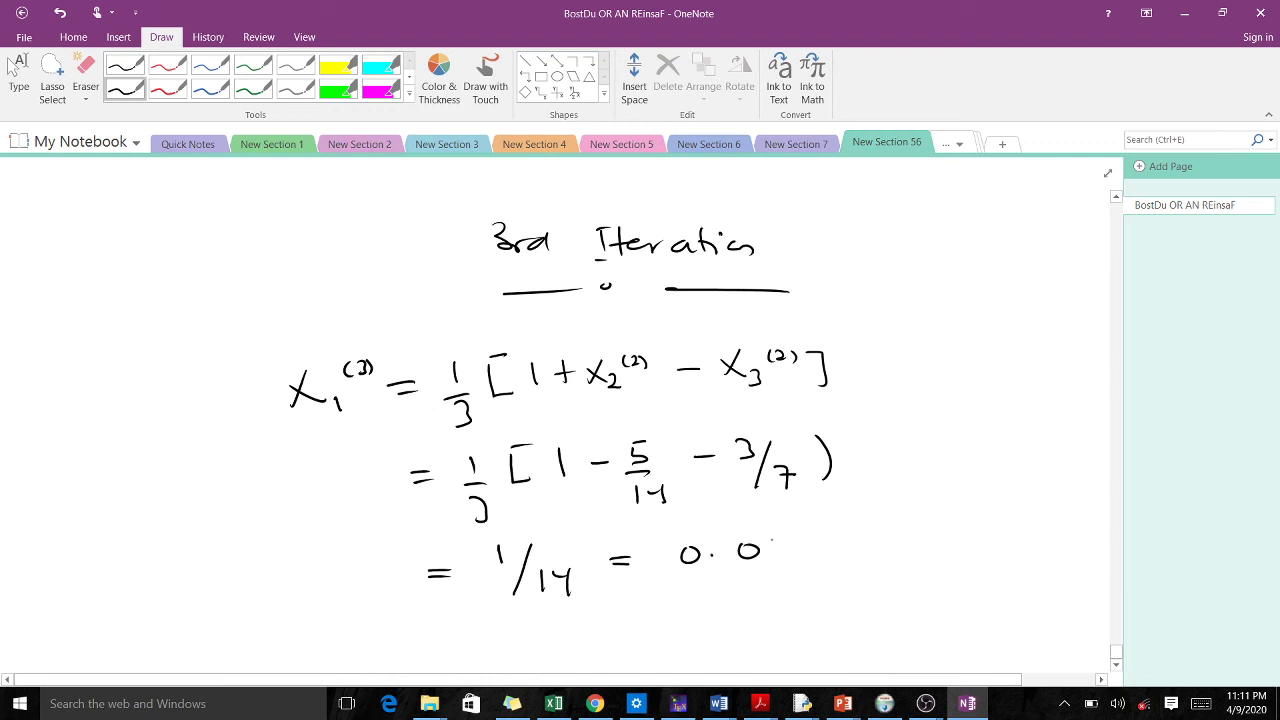